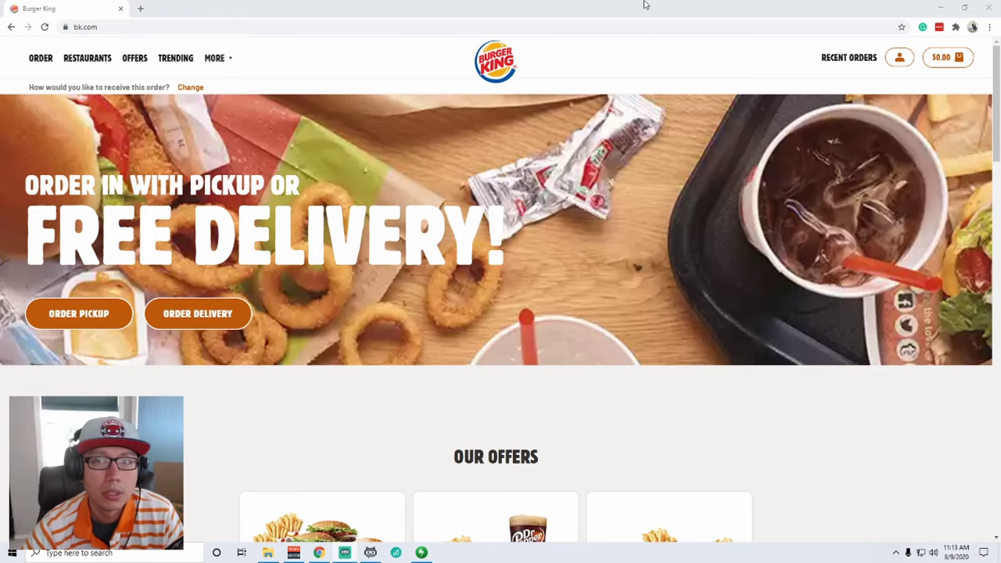
# Step: Create a new Xray test session titled 'Burger King'
pyautogui.click(939, 7)
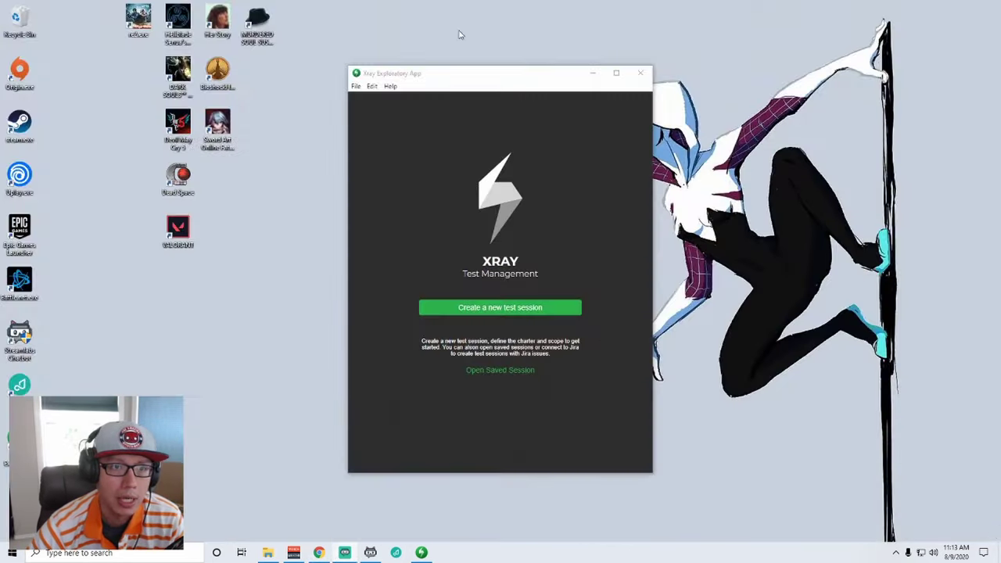
pyautogui.moveTo(477, 78); pyautogui.dragTo(523, 63)
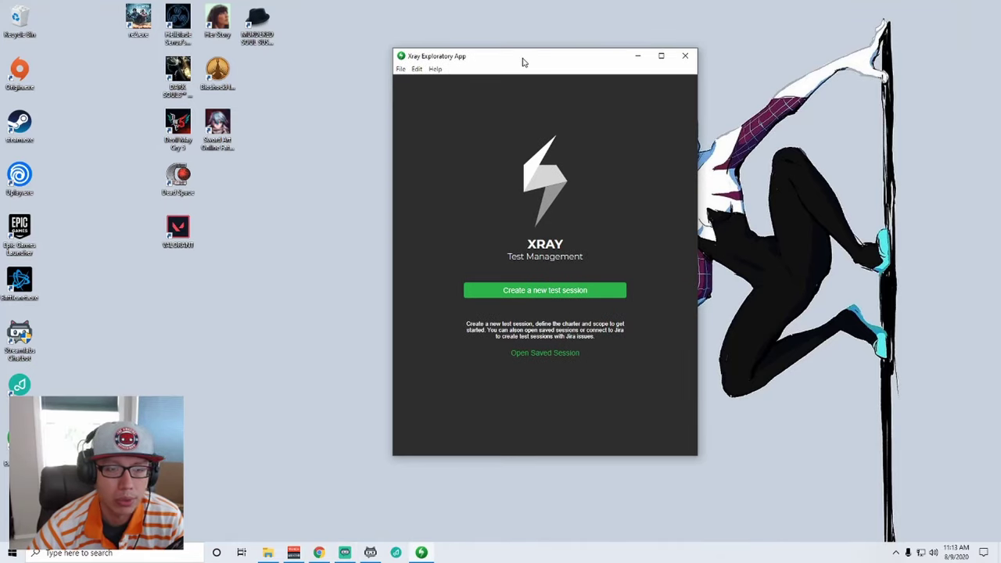
pyautogui.click(554, 291)
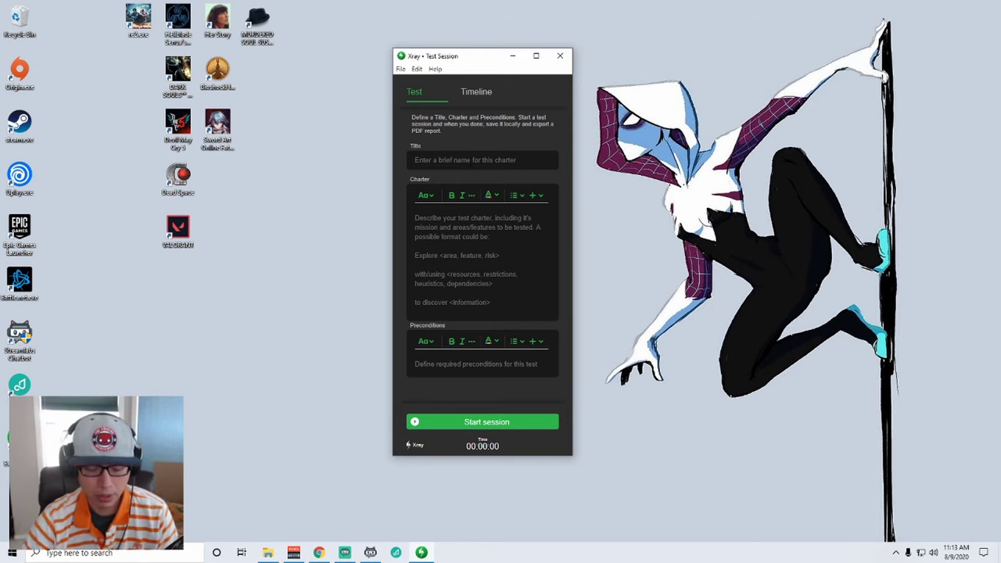
pyautogui.write('Burger ')
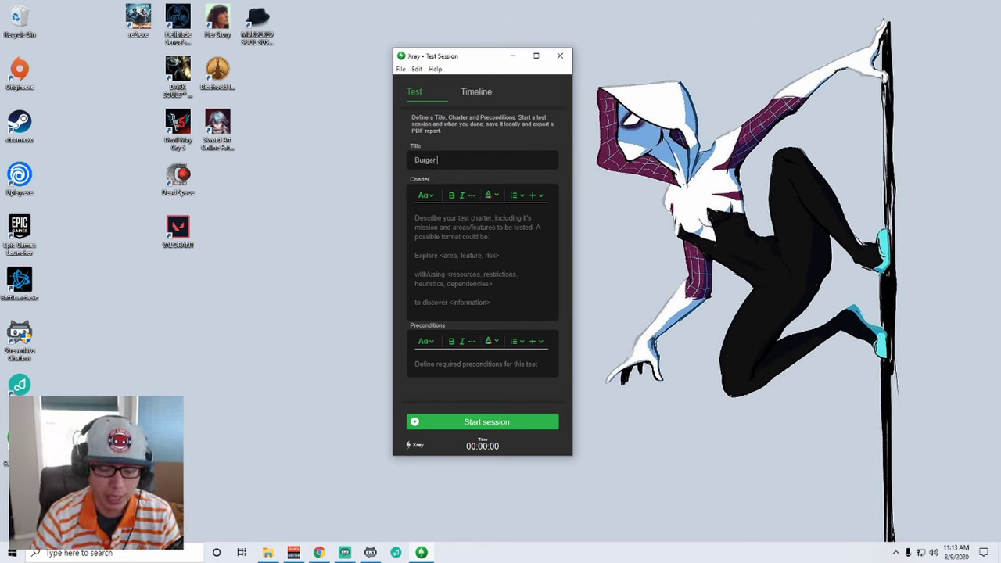
pyautogui.write('King')
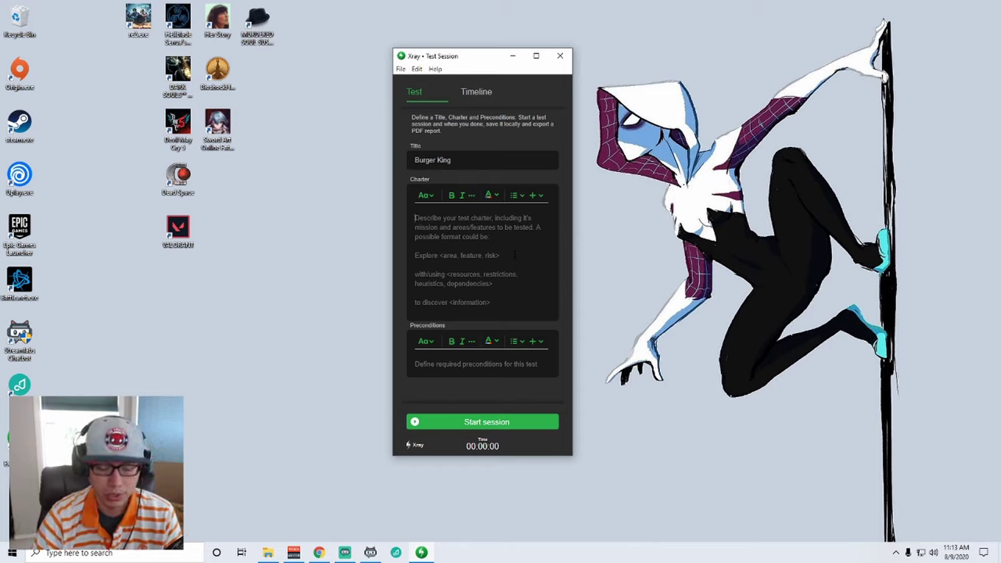
# Step: Enter the charter lines 'Mission: Order Food' and 'Objectives: Have it your way'
pyautogui.write('Missi')
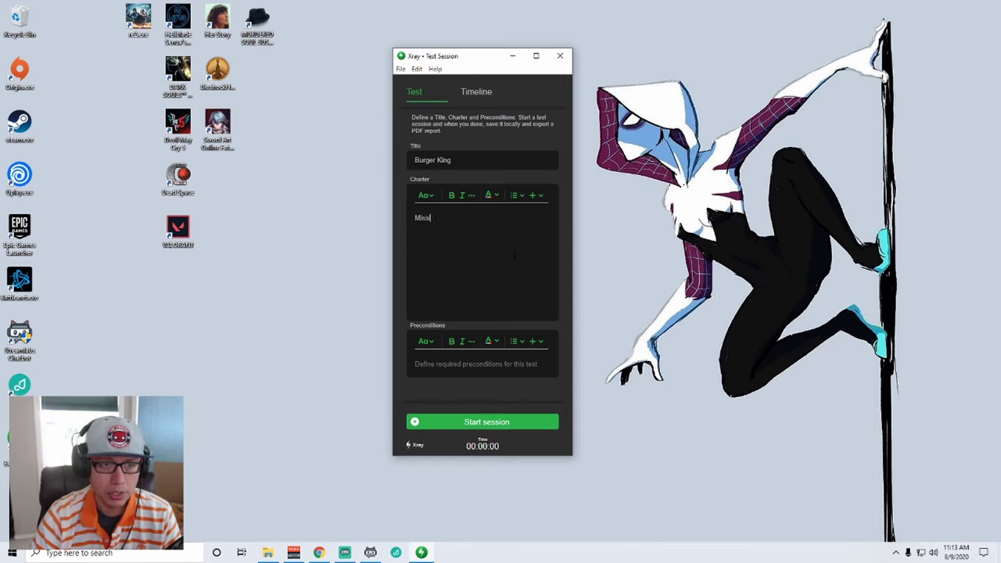
pyautogui.write('on: Order Food')
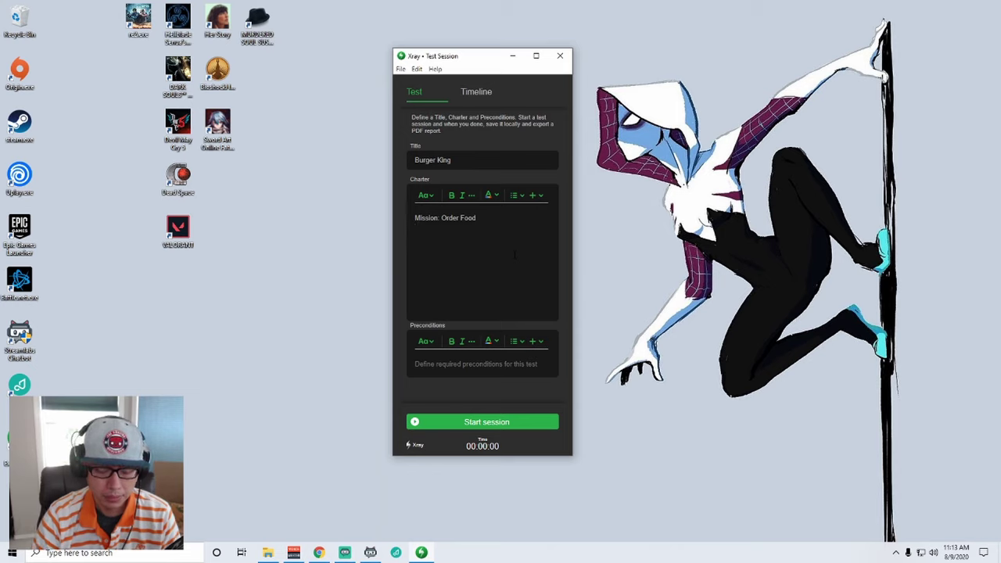
pyautogui.press('Return')
pyautogui.write('Object')
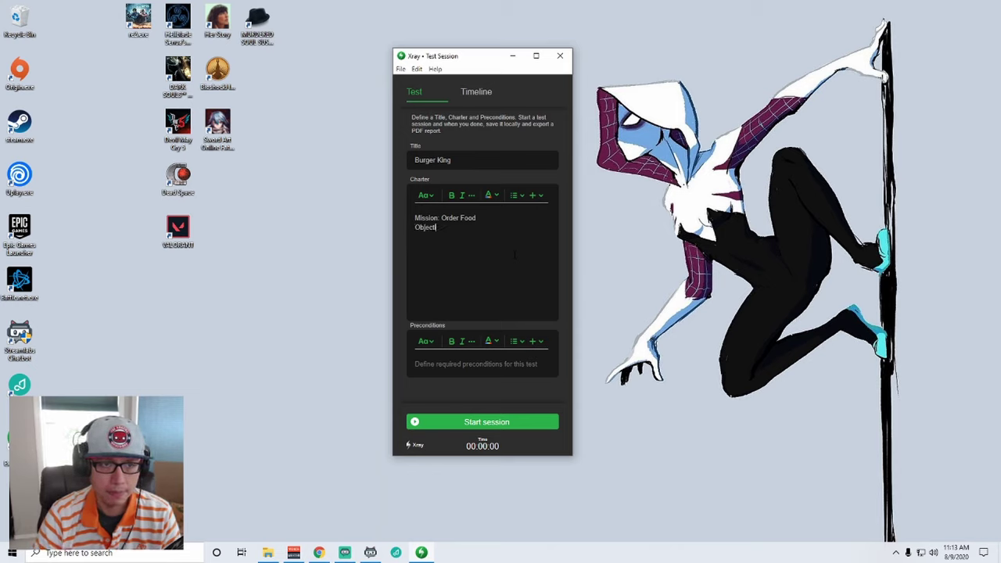
pyautogui.write('ives: ')
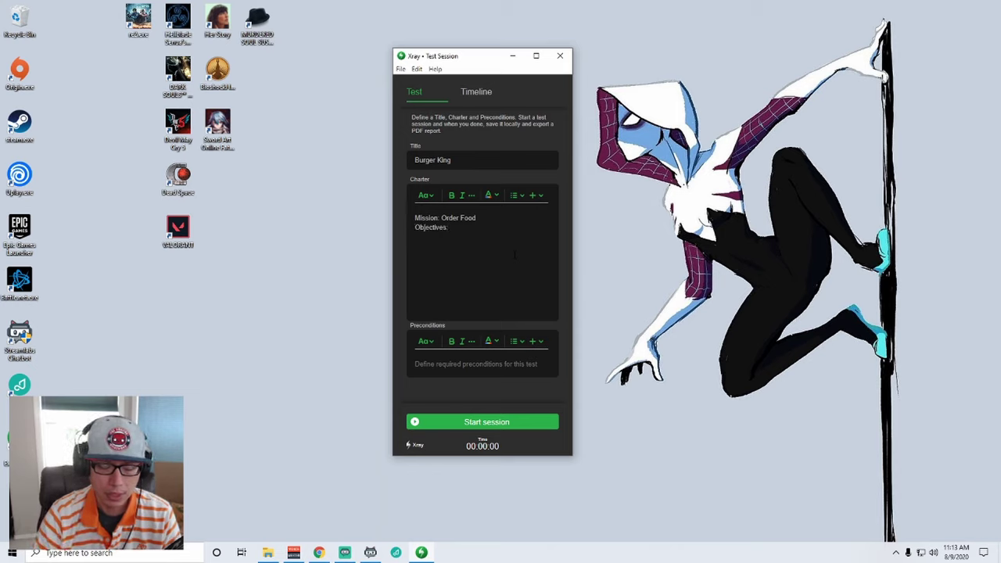
pyautogui.write('Have it your')
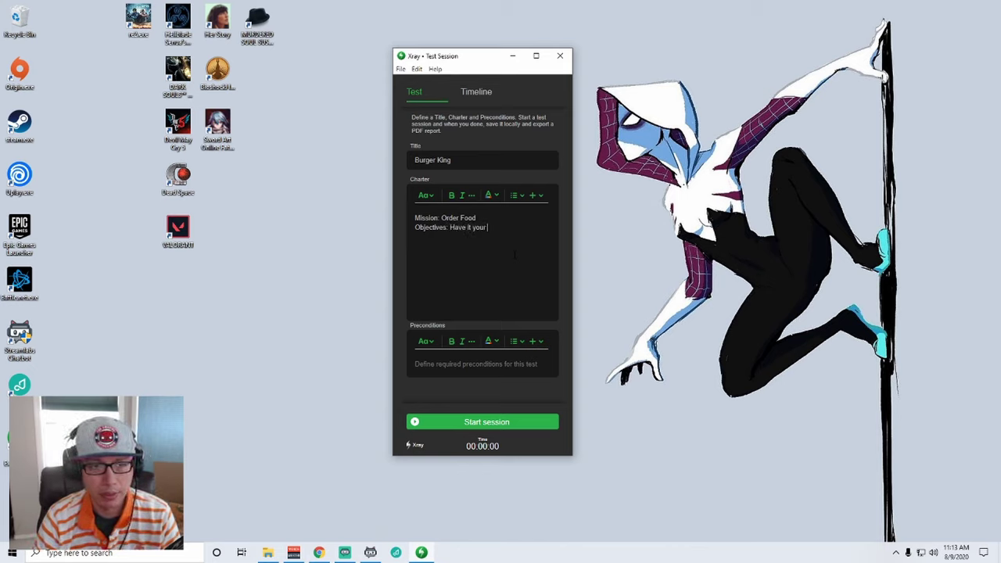
pyautogui.write(' way')
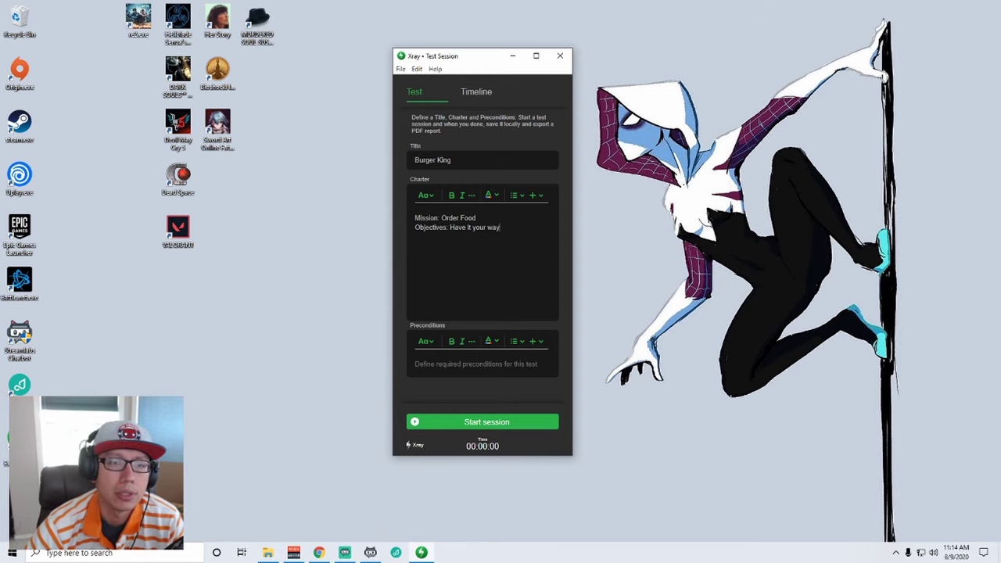
# Step: Start the session recording Screen 1 and maximise the test session window
pyautogui.click(471, 423)
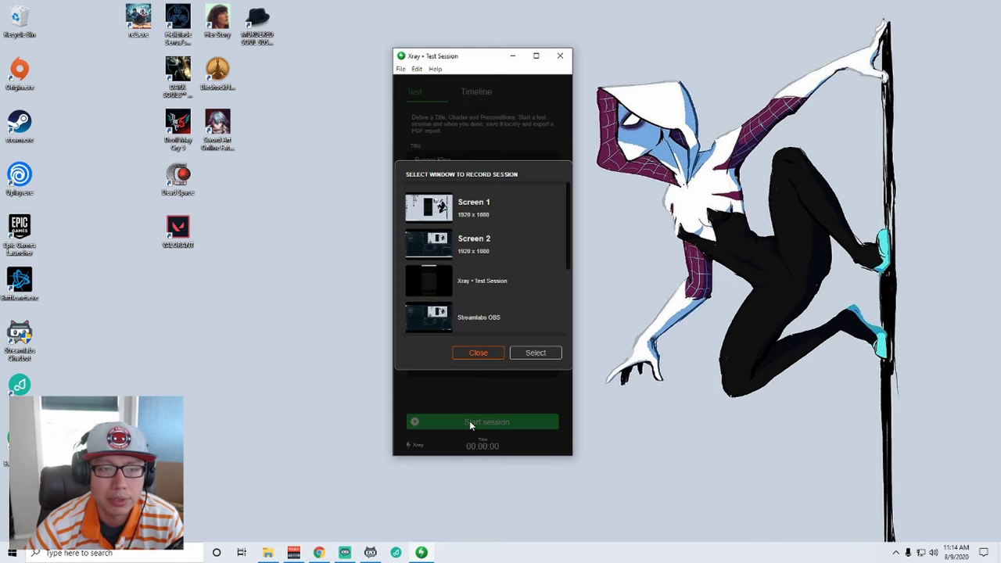
pyautogui.click(432, 210)
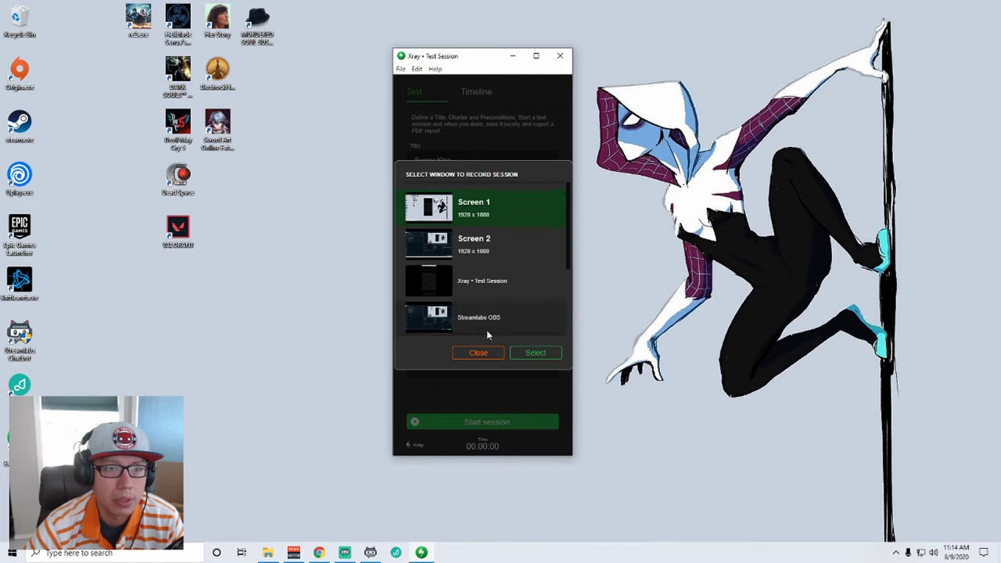
pyautogui.click(530, 356)
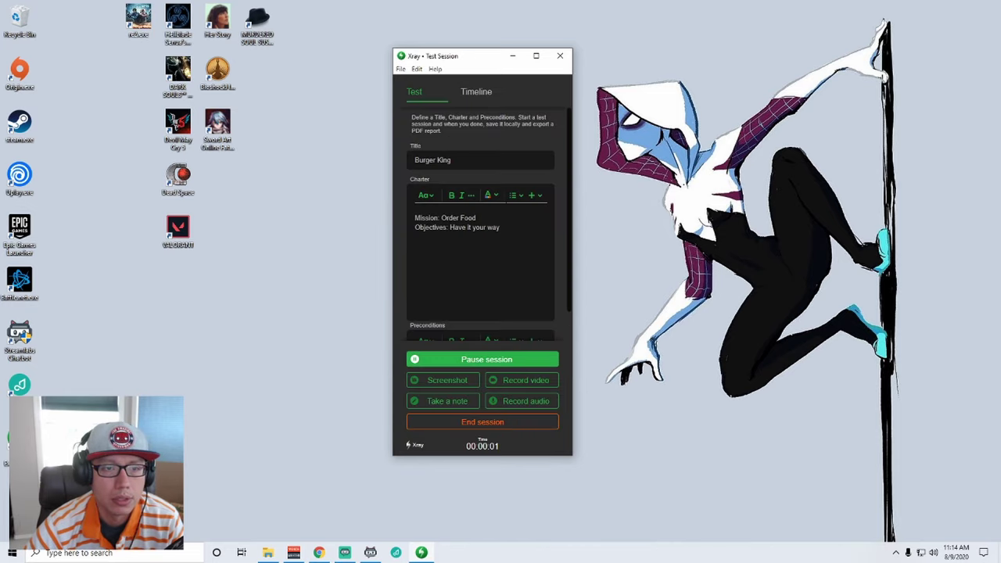
pyautogui.click(535, 56)
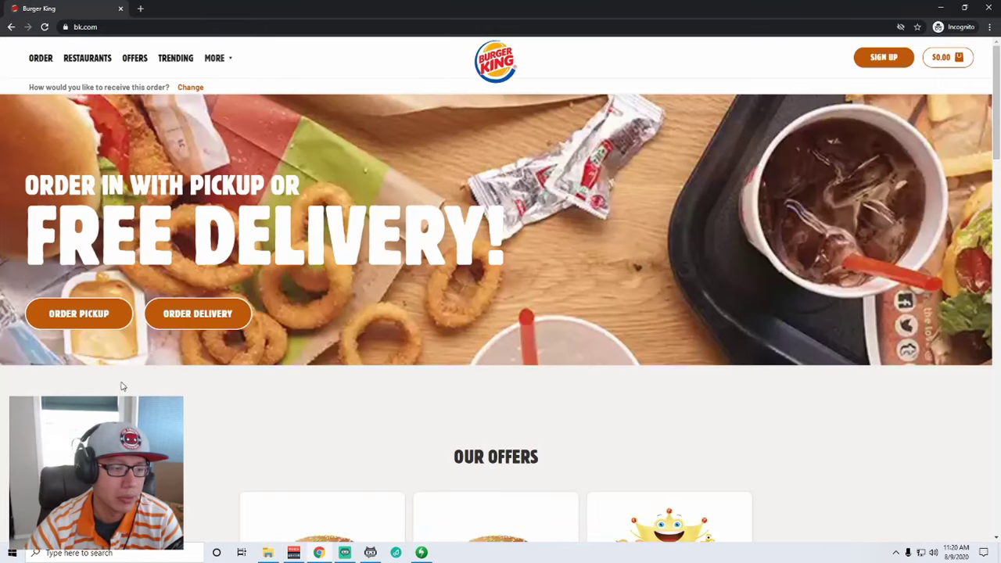
# Step: Open a narrow DevTools Console beside the homepage, showing only warnings and errors
pyautogui.rightClick(121, 385)
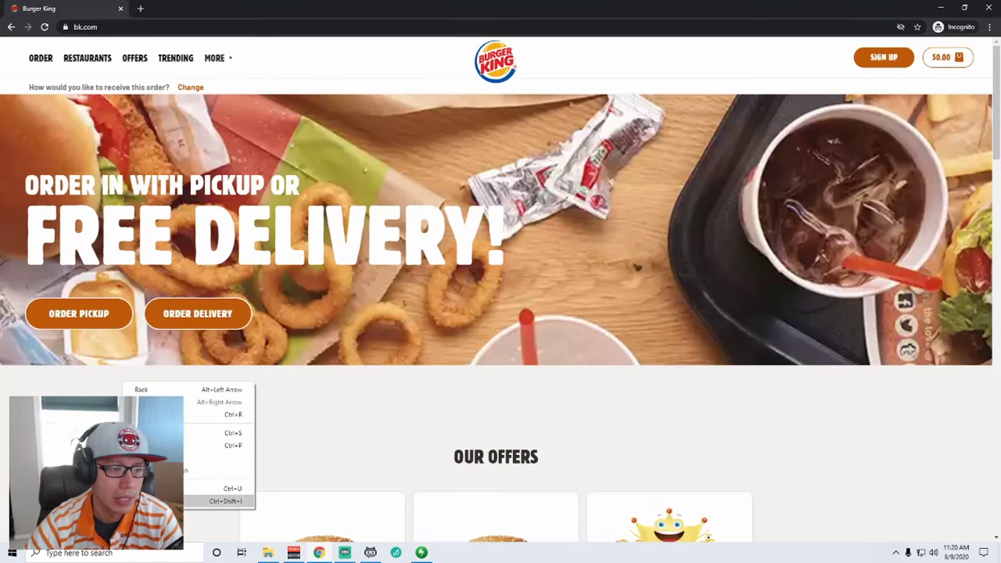
pyautogui.click(205, 501)
pyautogui.click(89, 43)
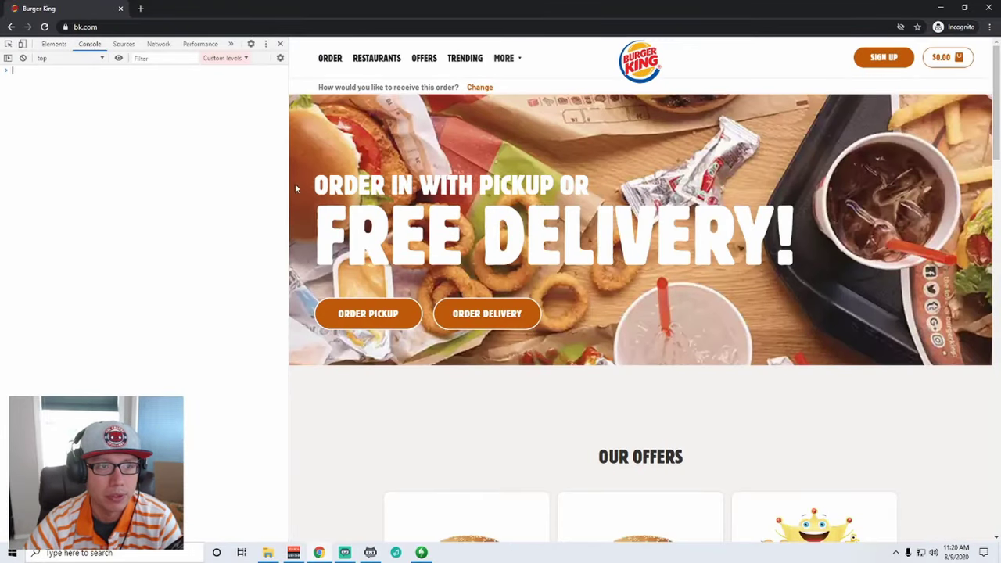
pyautogui.moveTo(288, 198); pyautogui.dragTo(207, 196)
pyautogui.click(182, 68)
pyautogui.click(111, 204)
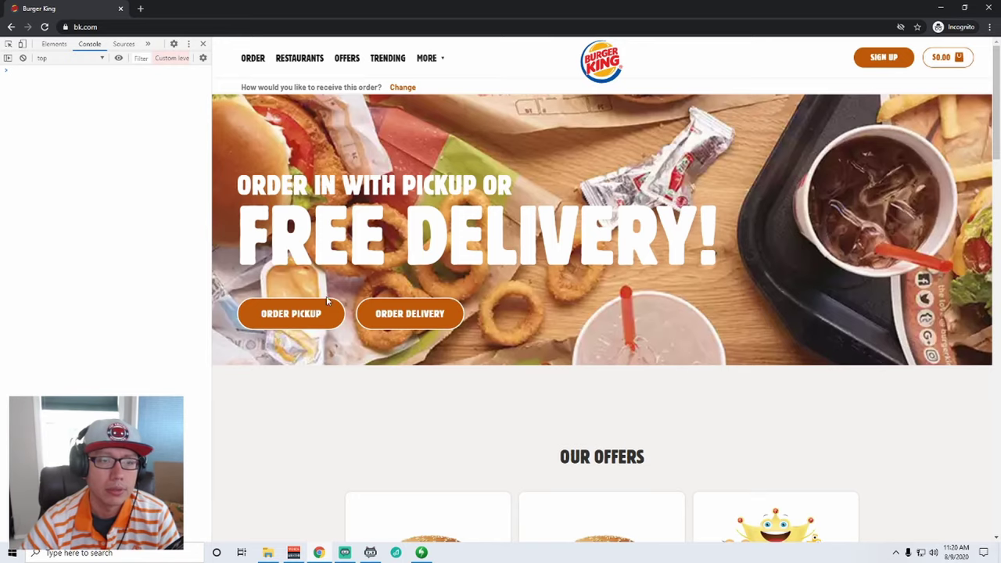
# Step: Fill the delivery form with an address, a phone number and the instruction 'Don't forget my food!', then submit
pyautogui.click(406, 313)
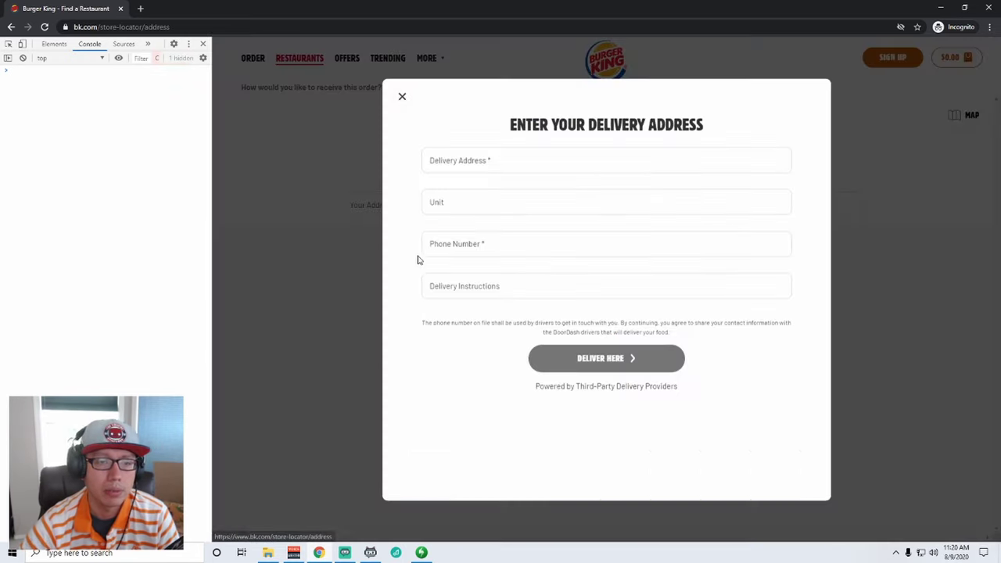
pyautogui.click(505, 158)
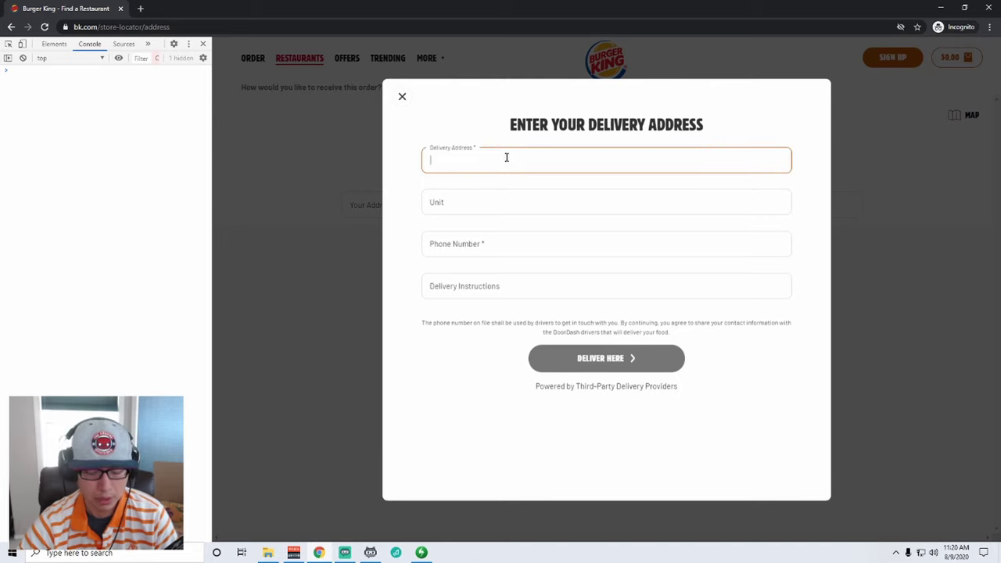
pyautogui.write('1313 Disneyland Dr')
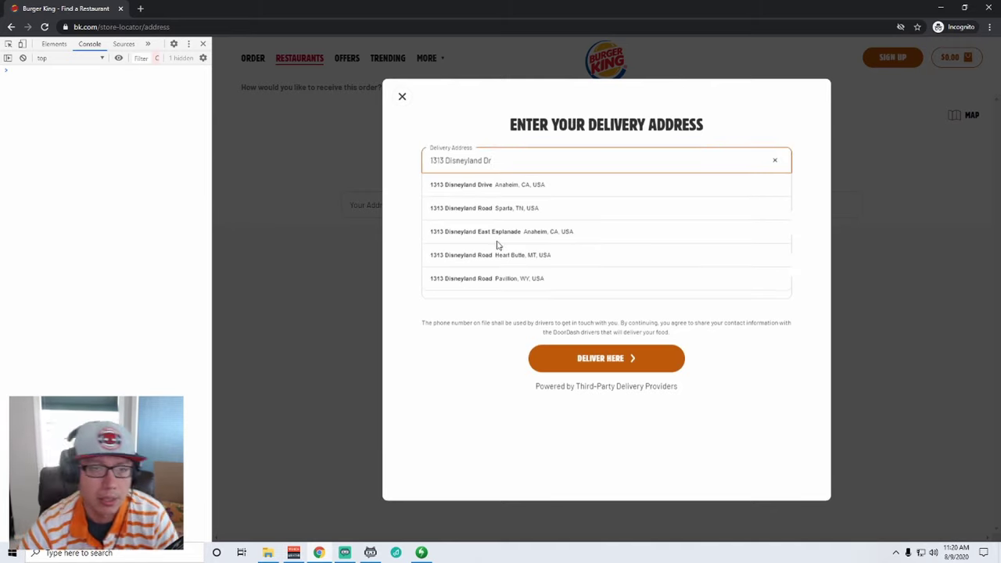
pyautogui.click(490, 187)
pyautogui.click(494, 243)
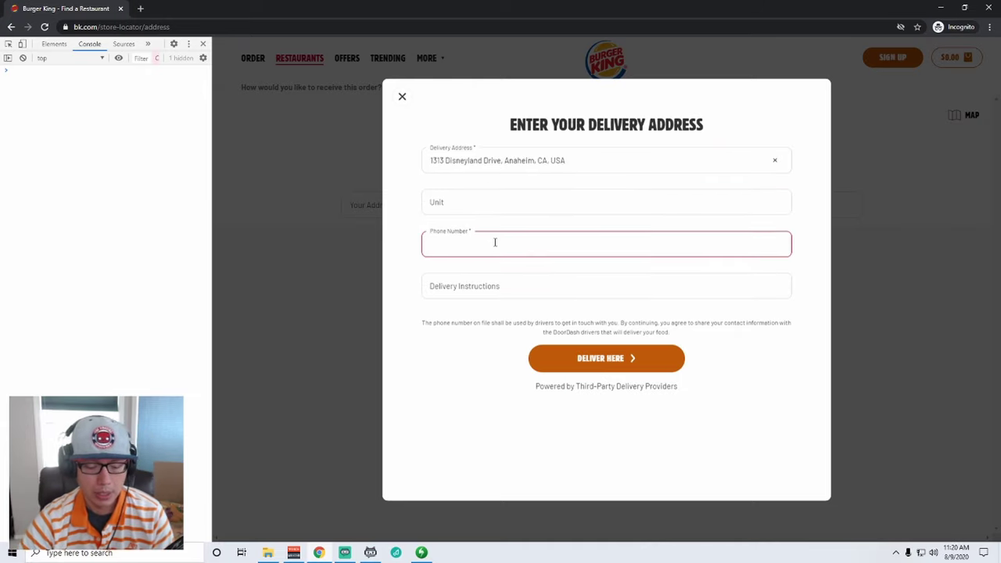
pyautogui.write('5551234567')
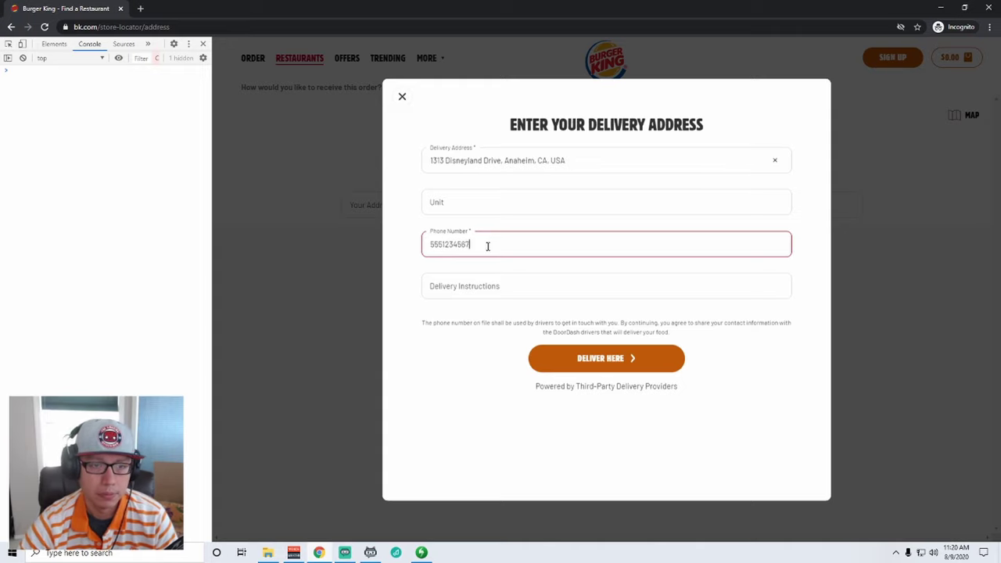
pyautogui.click(492, 285)
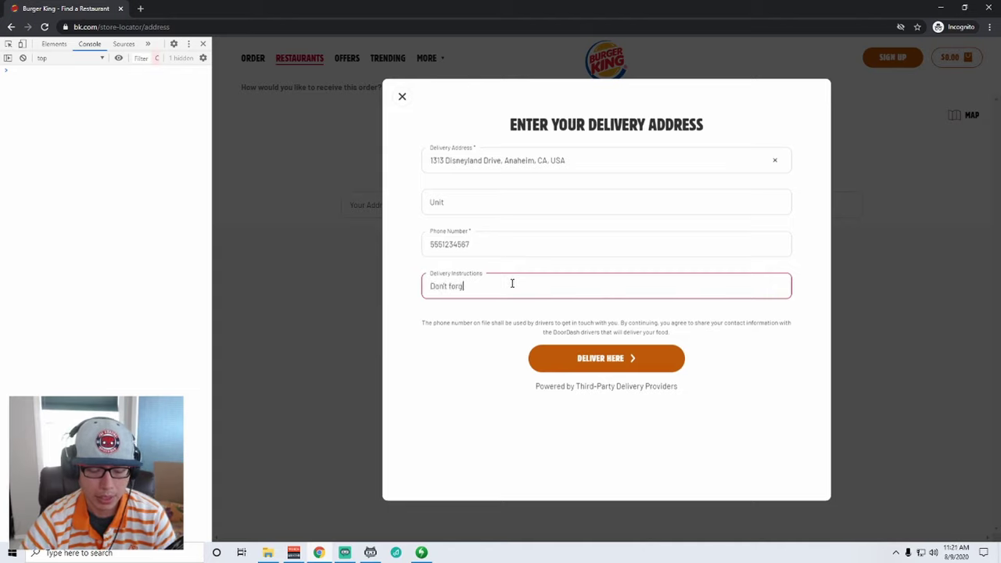
pyautogui.write("Don't forget my food!")
pyautogui.click(618, 358)
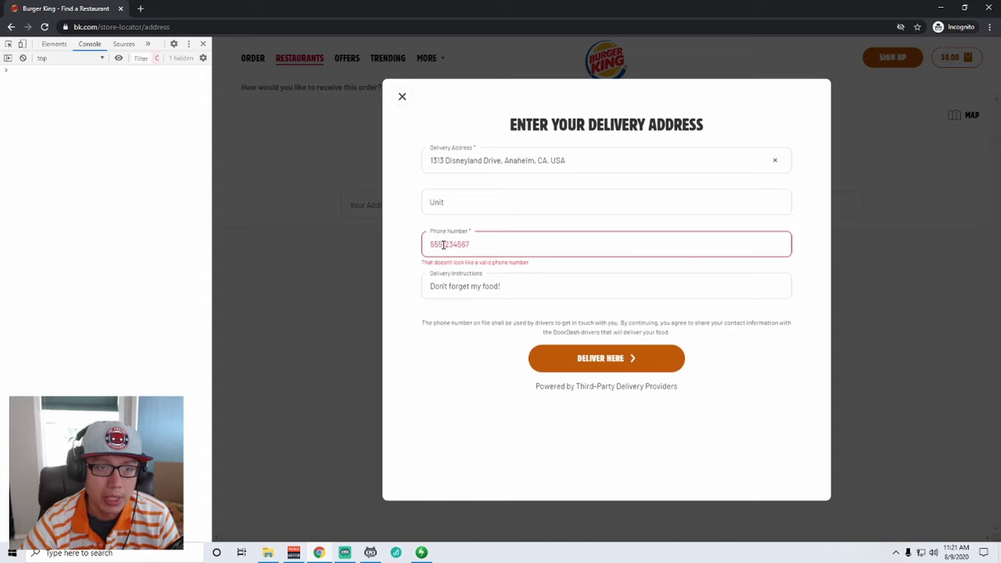
# Step: Correct the area code and remaining digits of the phone number, resubmitting in between
pyautogui.moveTo(442, 245); pyautogui.dragTo(405, 249)
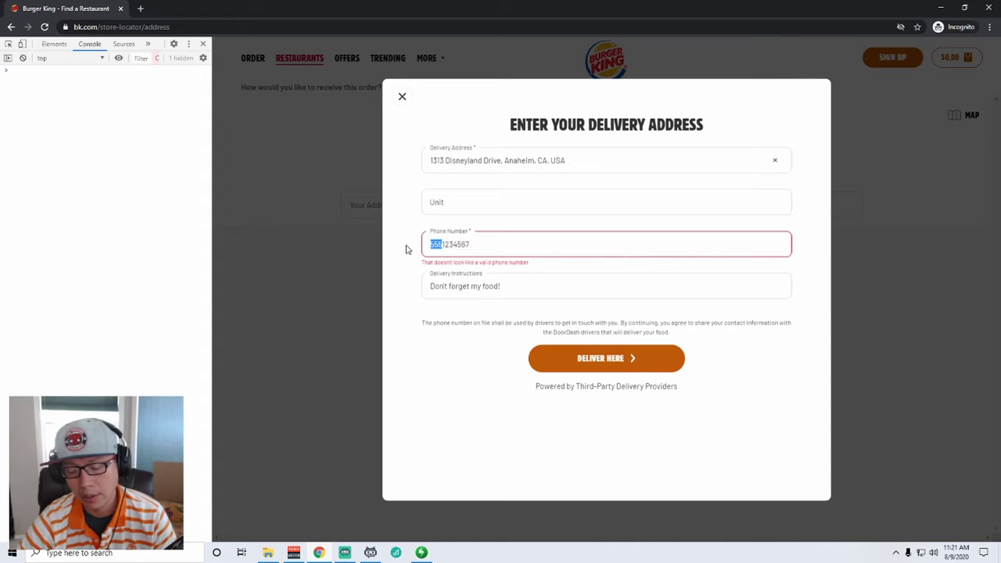
pyautogui.write('206')
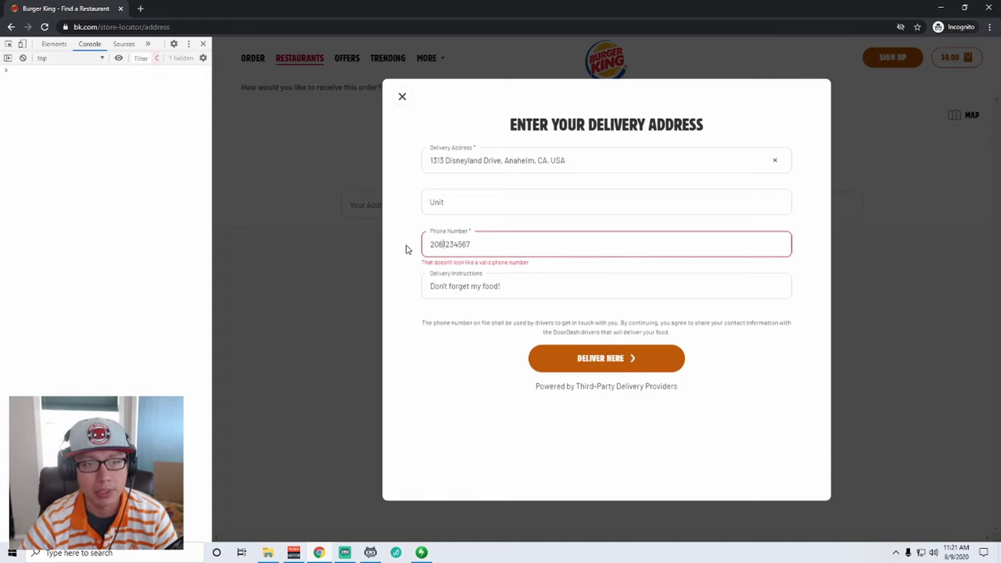
pyautogui.click(615, 358)
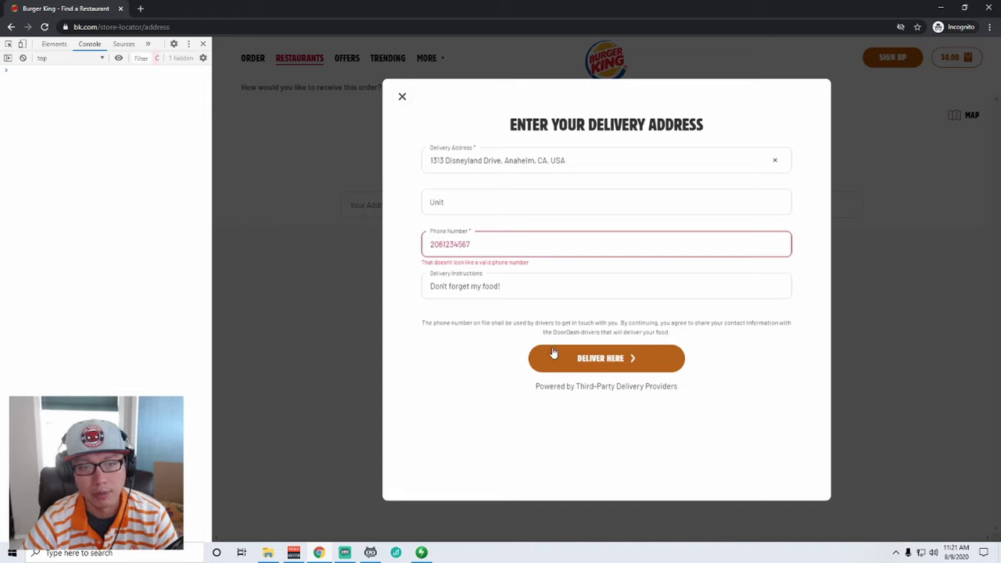
pyautogui.moveTo(490, 243); pyautogui.dragTo(442, 243)
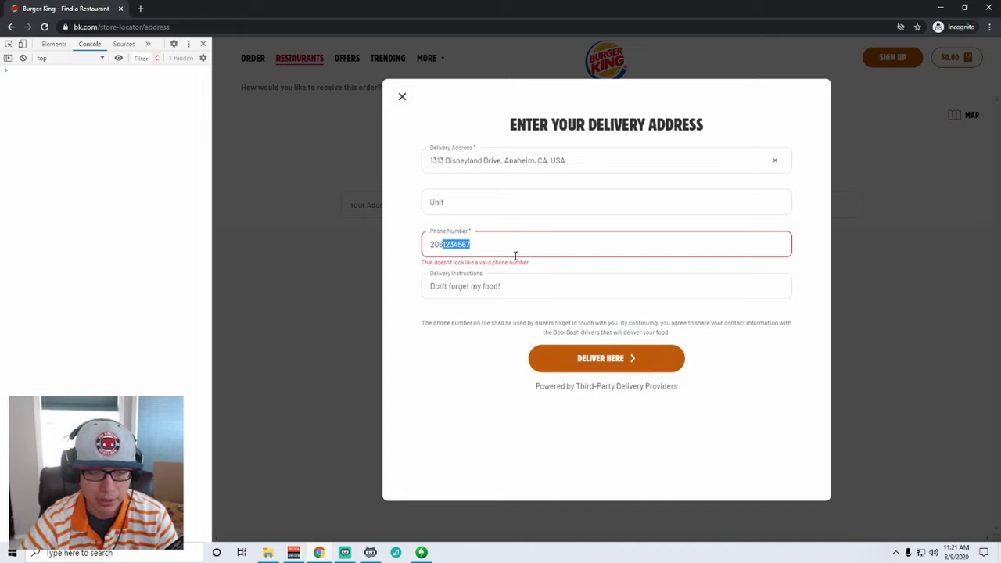
pyautogui.write('555')
pyautogui.write('1212')
# Step: Submit the delivery address and browse the Our Favorites menu section
pyautogui.click(579, 360)
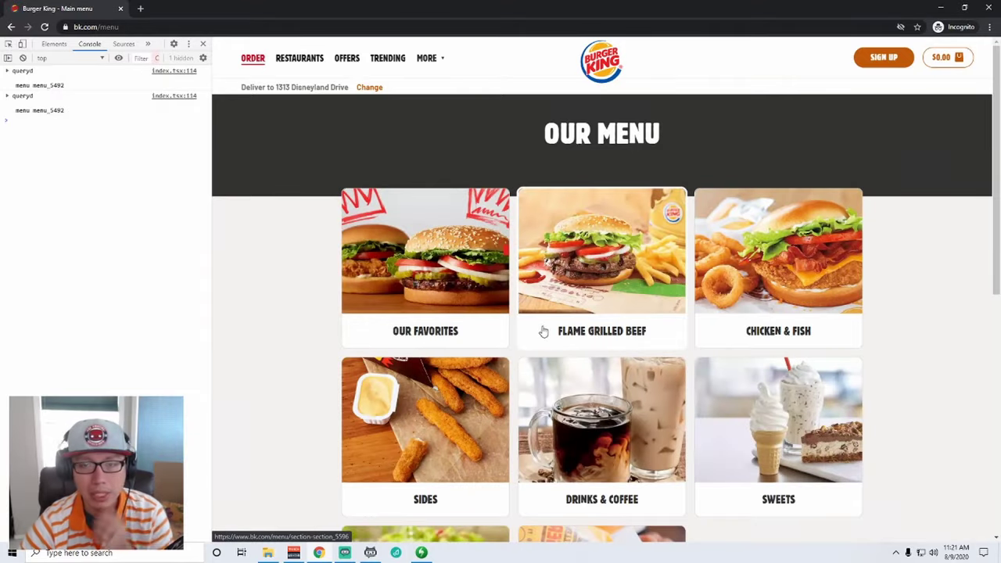
pyautogui.scroll(-3, 338, 268)
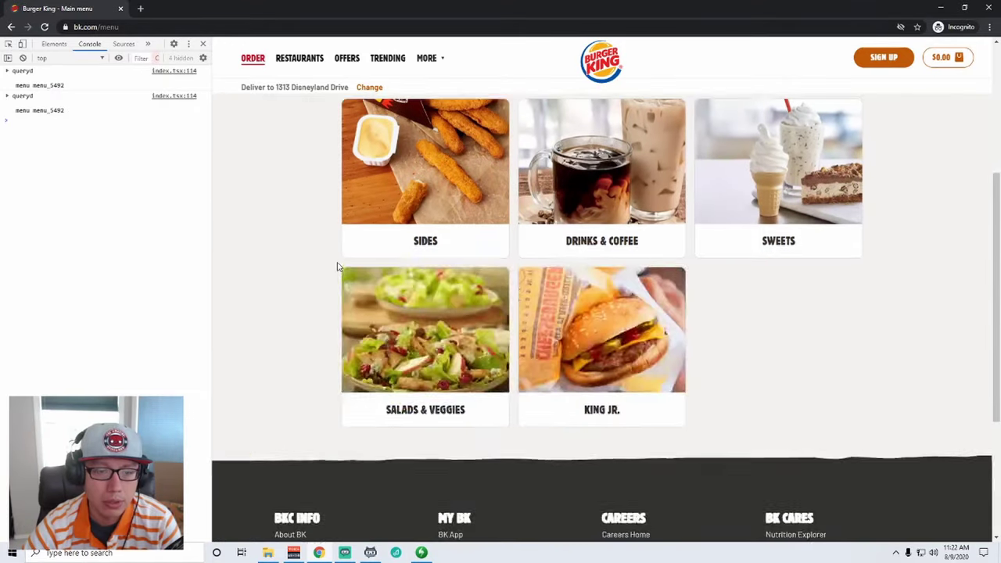
pyautogui.scroll(4, 338, 269)
pyautogui.click(408, 273)
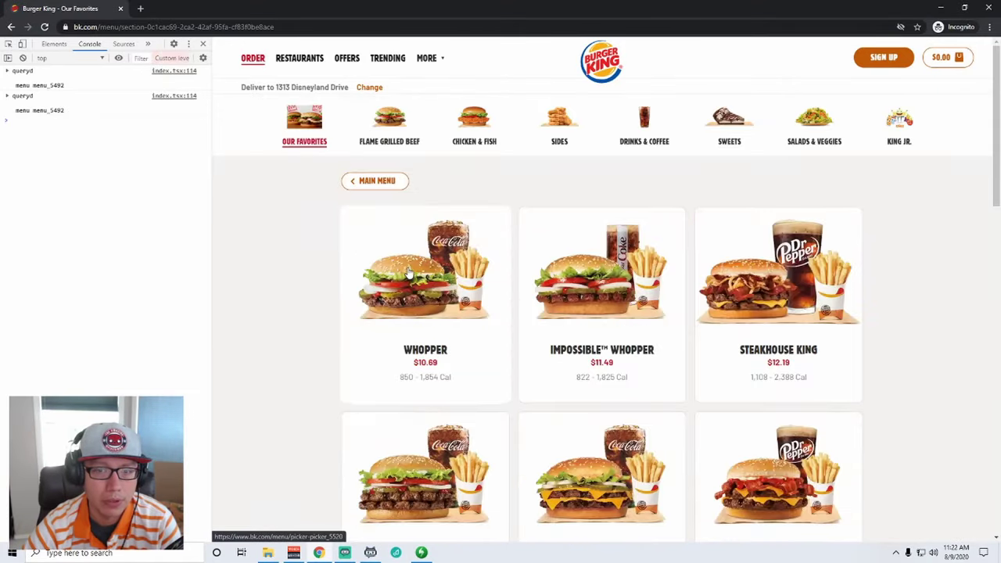
pyautogui.scroll(-7, 348, 263)
pyautogui.scroll(-3, 347, 263)
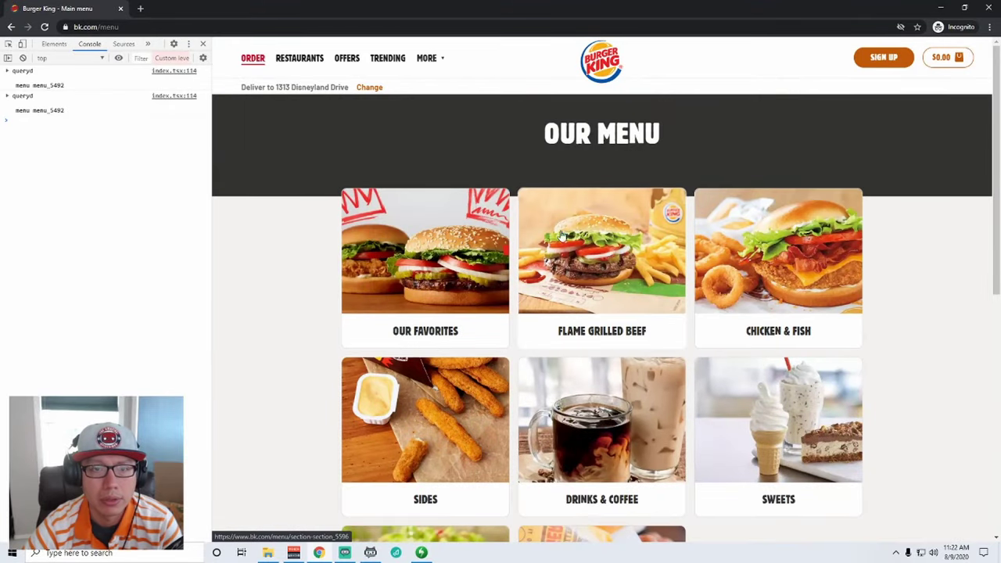
# Step: Switch between Flame Grilled Beef and Our Favorites, confirming the beef section stays empty
pyautogui.click(595, 246)
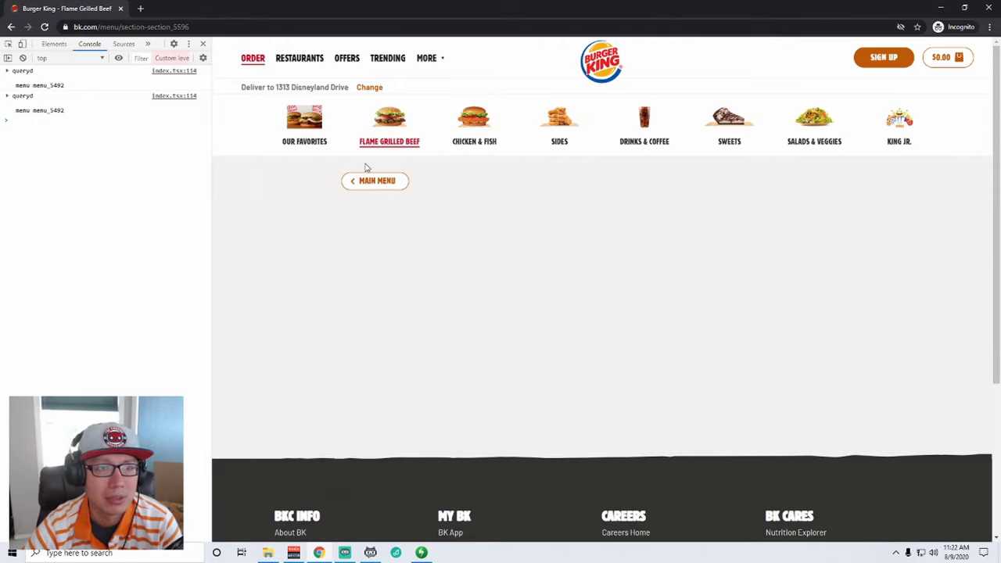
pyautogui.click(313, 130)
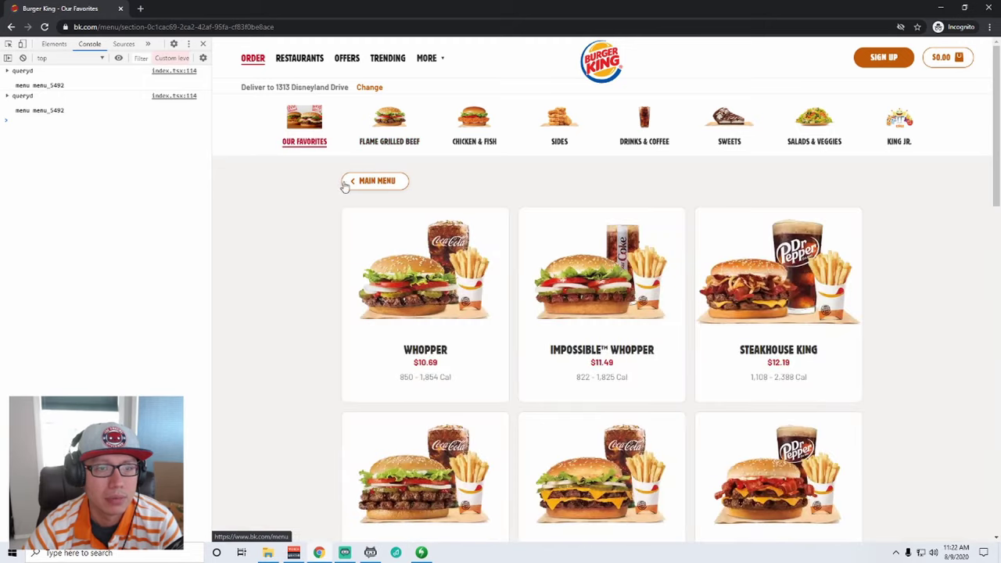
pyautogui.click(383, 131)
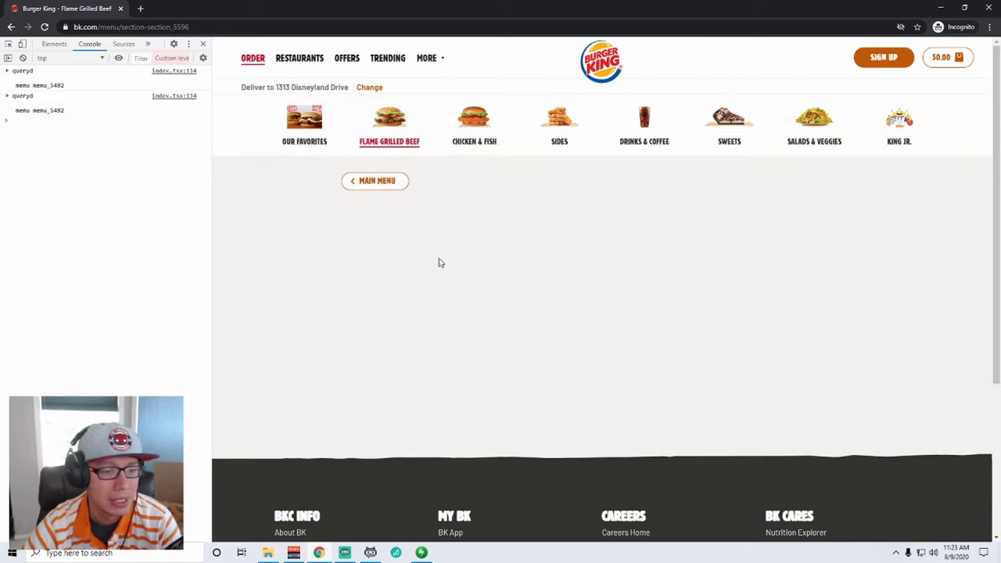
# Step: Screenshot the empty Flame Grilled Beef section and draw a rectangle around its blank area
pyautogui.click(420, 553)
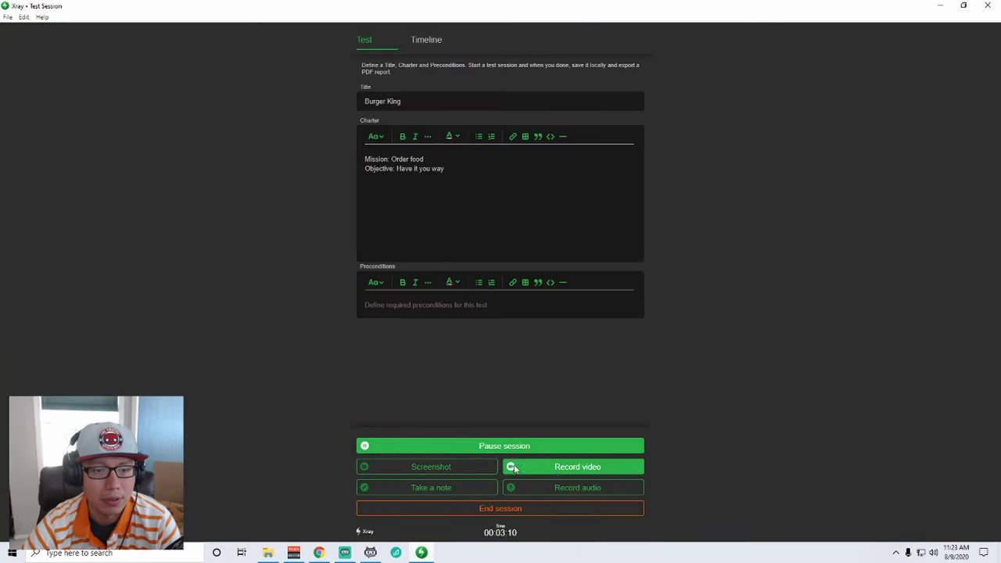
pyautogui.click(460, 472)
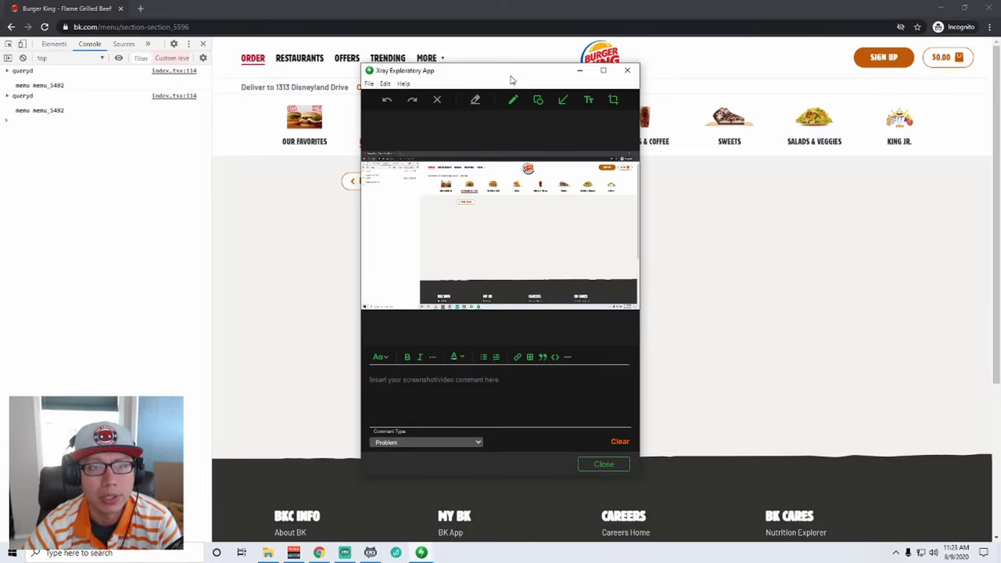
pyautogui.moveTo(508, 81); pyautogui.dragTo(577, 86)
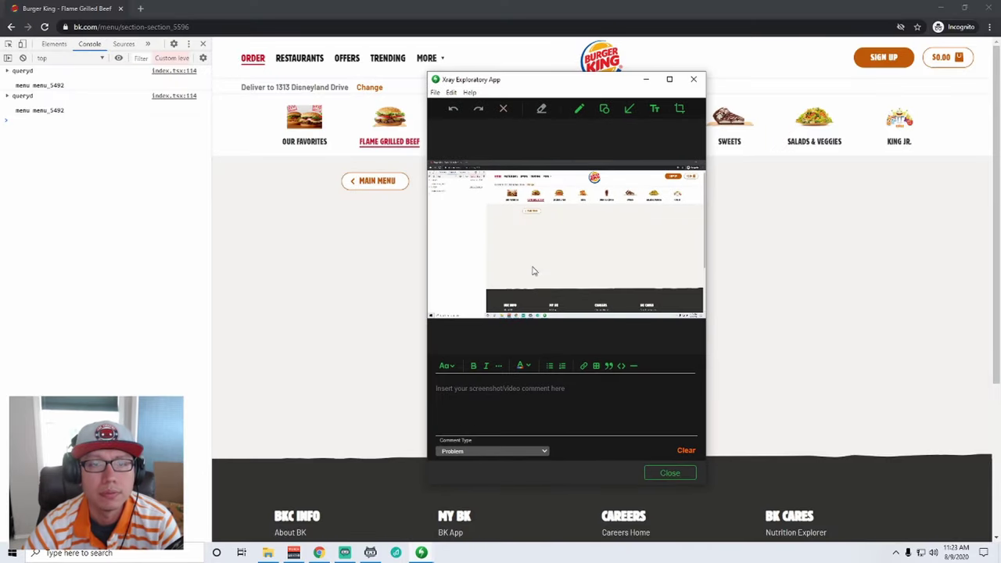
pyautogui.click(602, 109)
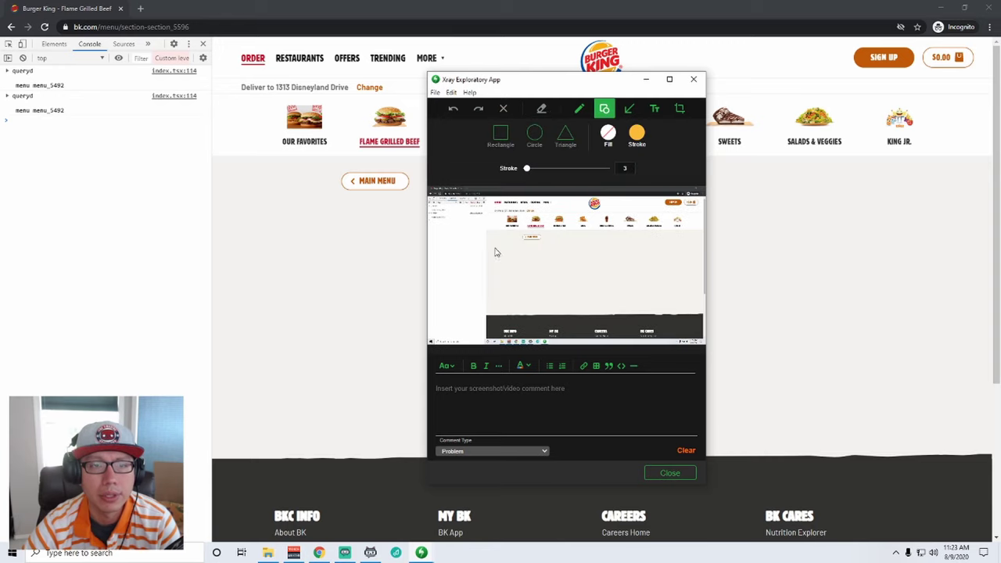
pyautogui.click(493, 147)
pyautogui.moveTo(490, 244)
pyautogui.mouseDown()
pyautogui.moveTo(695, 293)
pyautogui.moveTo(698, 312)
pyautogui.mouseUp()
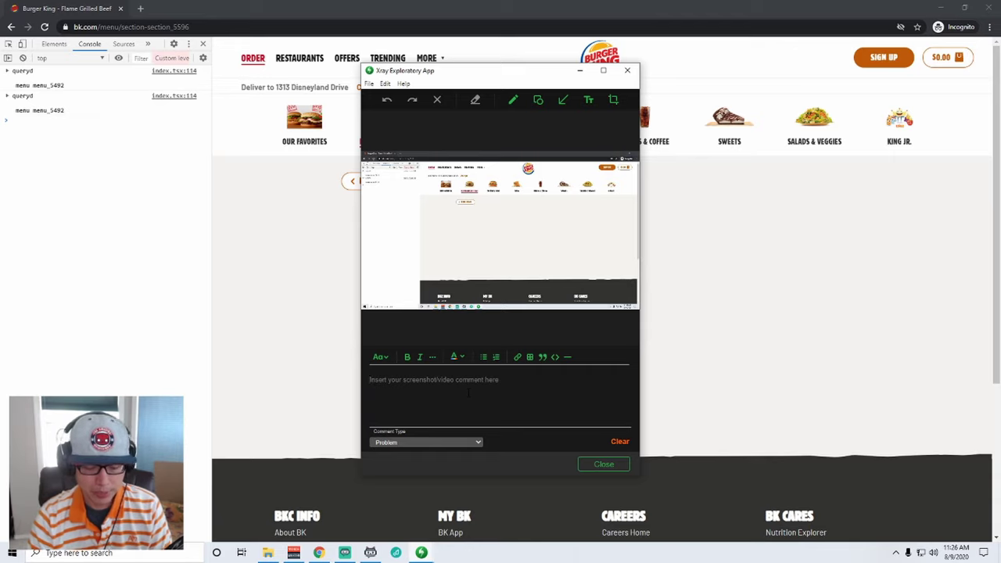
# Step: Note steps 'Select Delivery Order', 'Select Flame Grilled Beef' and an Actual result in the screenshot comment
pyautogui.write('Step')
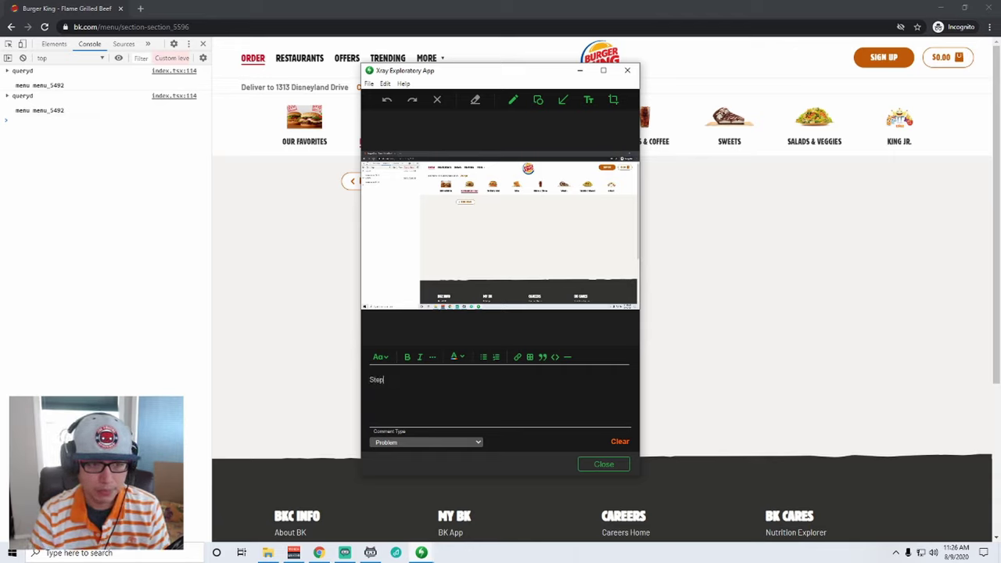
pyautogui.write('. S')
pyautogui.press('BackSpace')
pyautogui.press('BackSpace')
pyautogui.press('BackSpace')
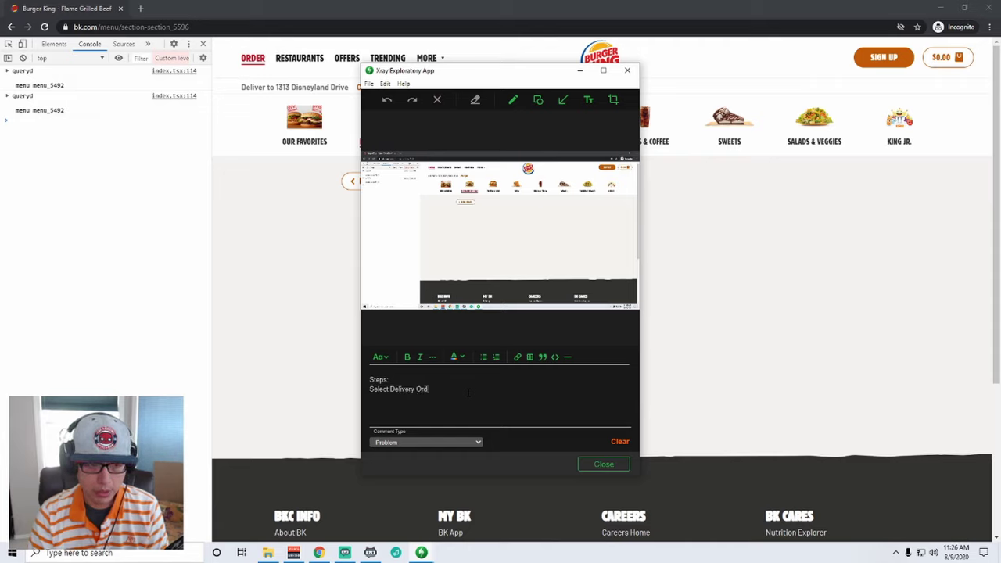
pyautogui.press('Return')
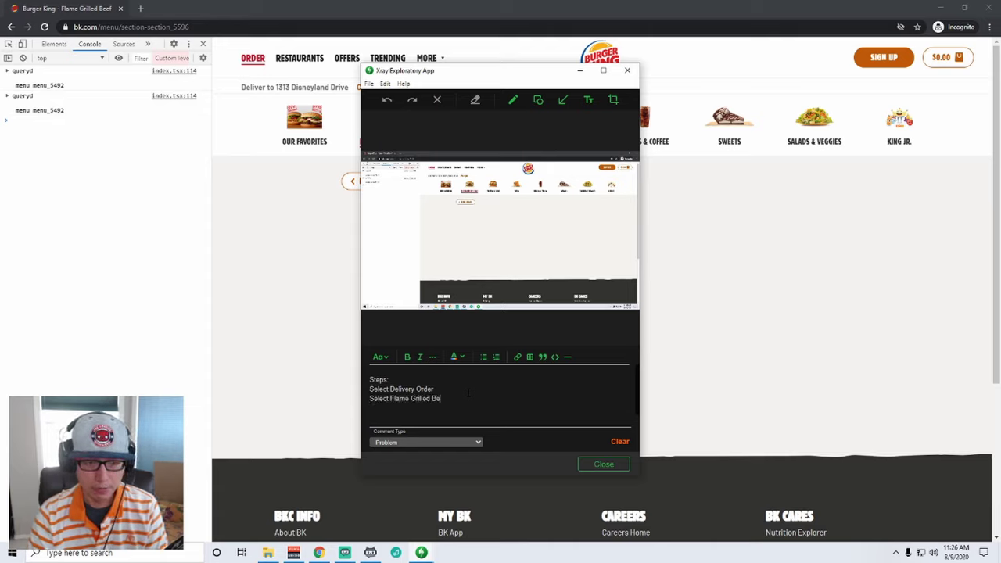
pyautogui.press('Return')
pyautogui.press('Return')
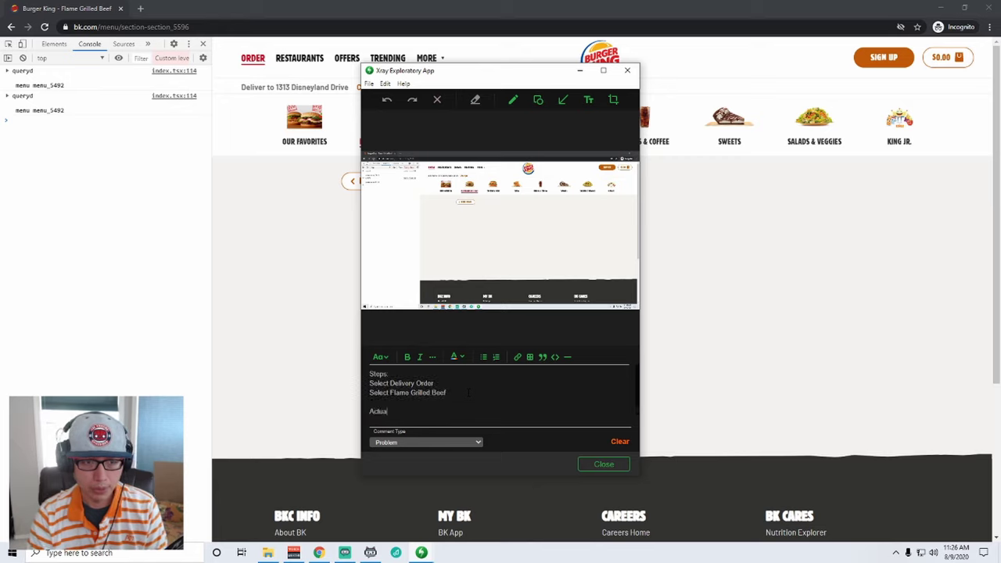
pyautogui.write('Actual')
pyautogui.press('Return')
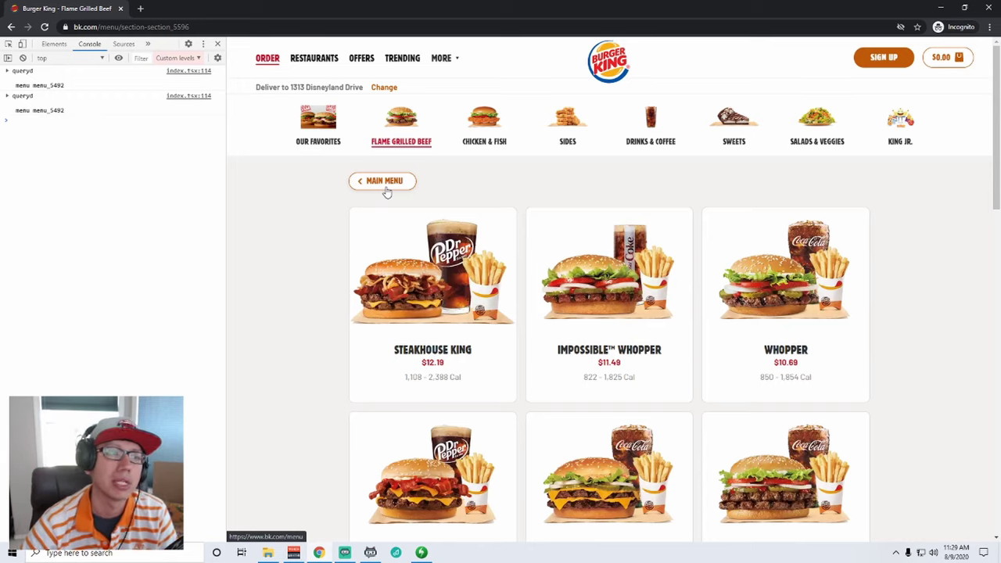
# Step: Return to the main menu, visit Offers, then browse Our Favorites and Flame Grilled Beef
pyautogui.click(406, 181)
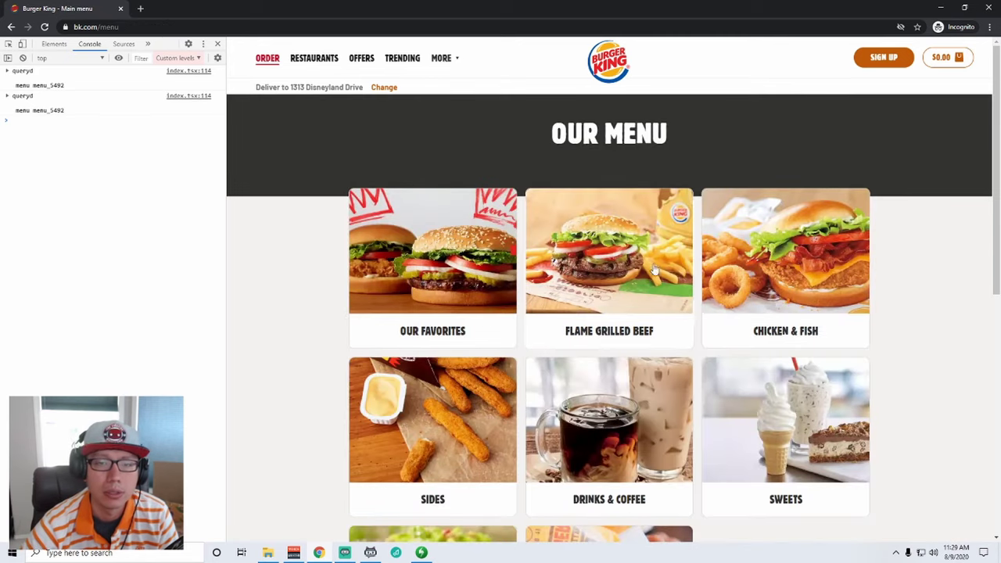
pyautogui.scroll(-5, 660, 272)
pyautogui.scroll(2, 603, 262)
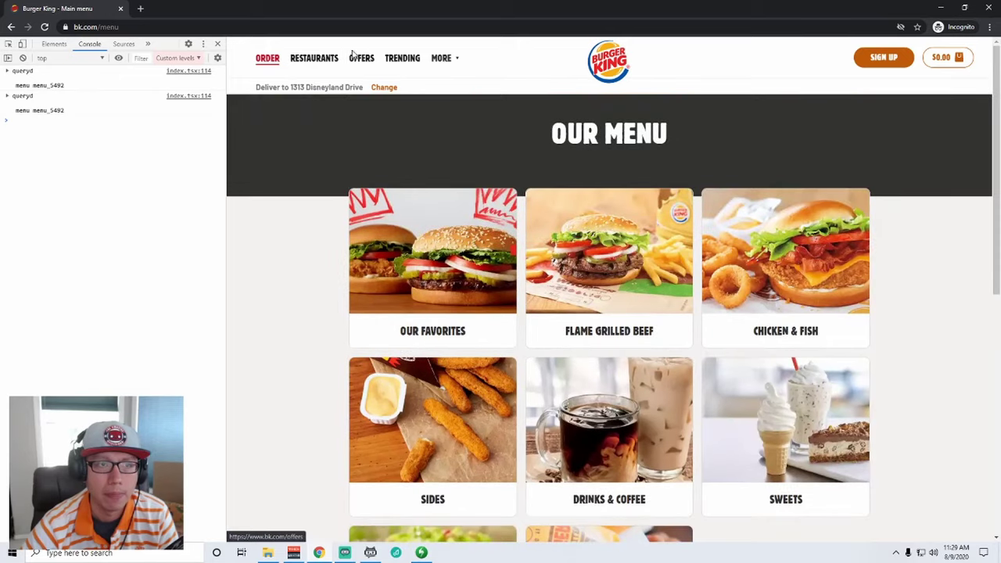
pyautogui.click(354, 57)
pyautogui.click(270, 69)
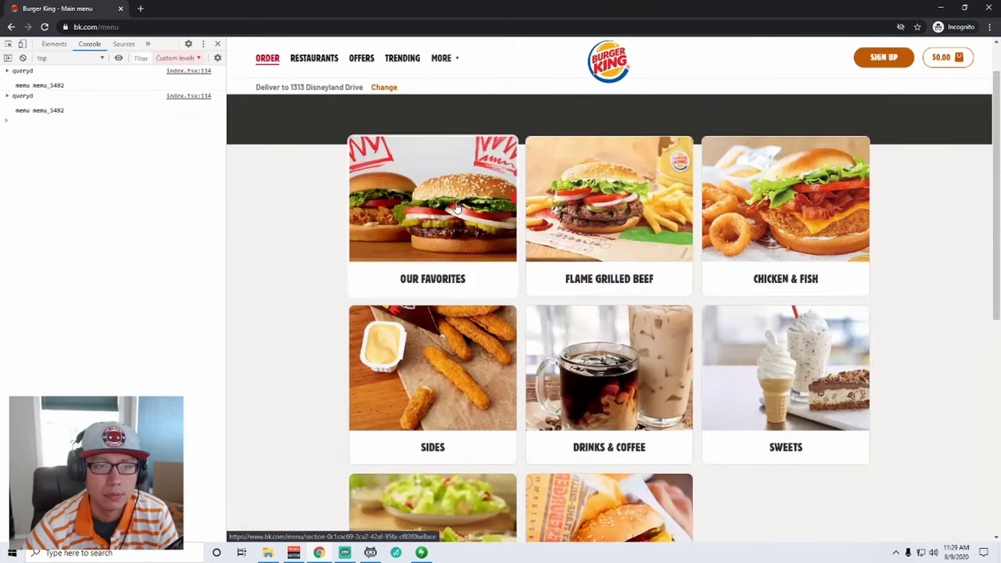
pyautogui.click(458, 207)
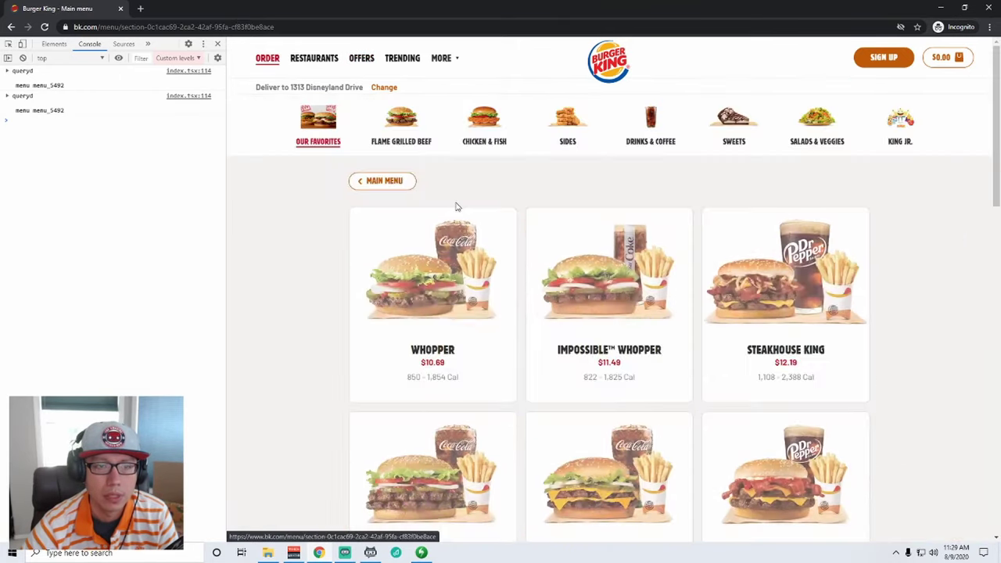
pyautogui.scroll(-10, 643, 295)
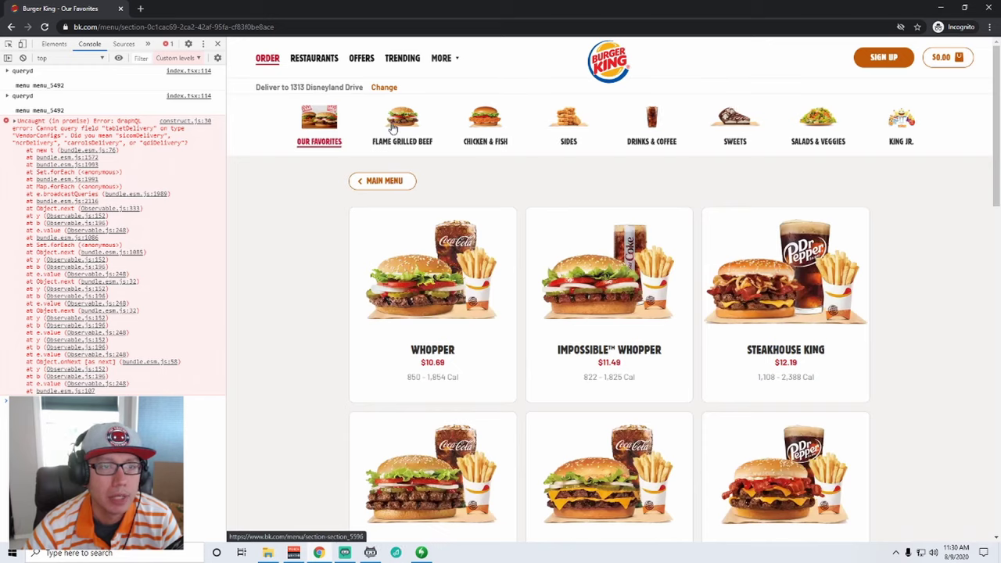
pyautogui.click(393, 129)
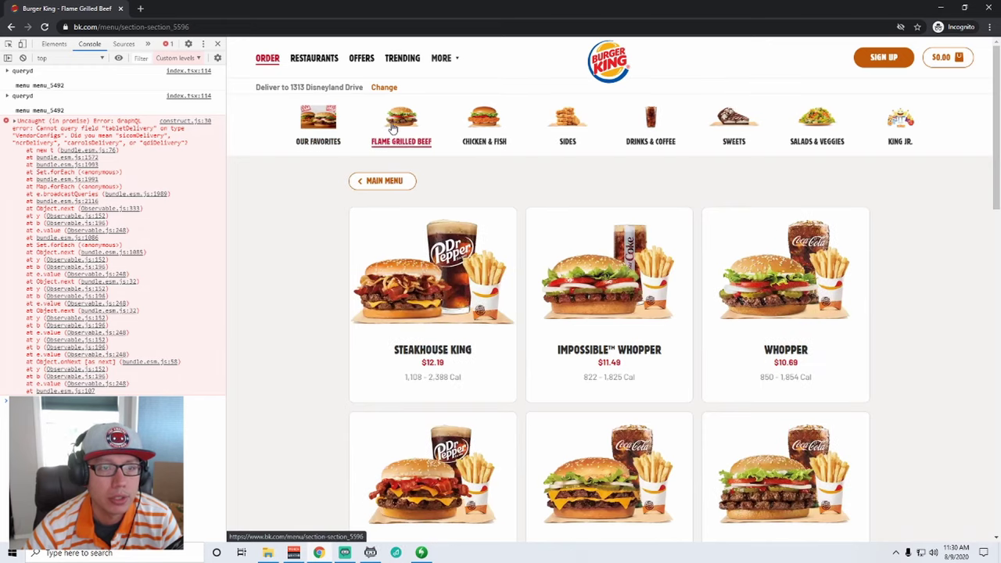
# Step: Open the Impossible Whopper Medium item, go back, and scroll Flame Grilled Beef down to Hamburger
pyautogui.click(383, 182)
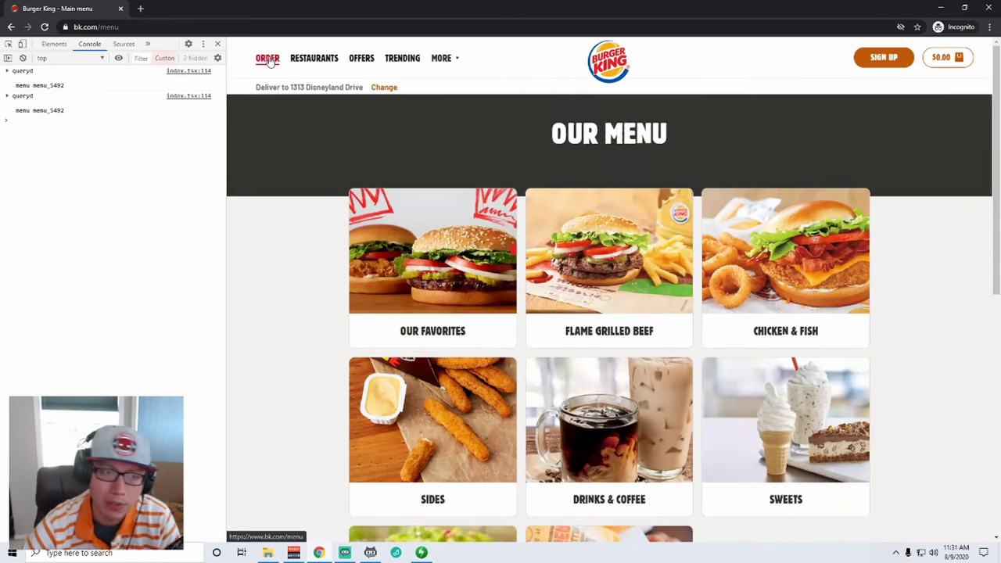
pyautogui.click(373, 258)
pyautogui.click(362, 254)
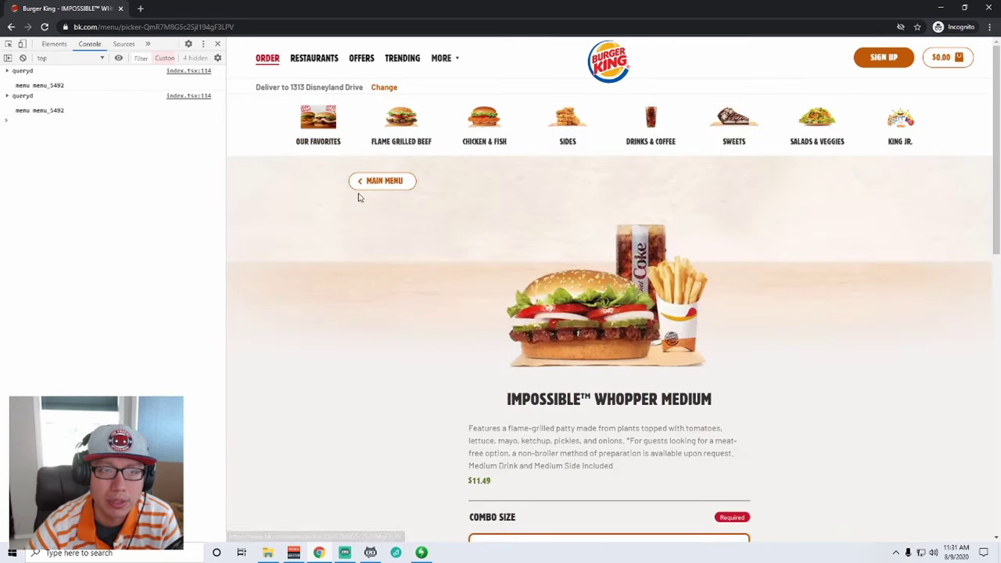
pyautogui.click(374, 184)
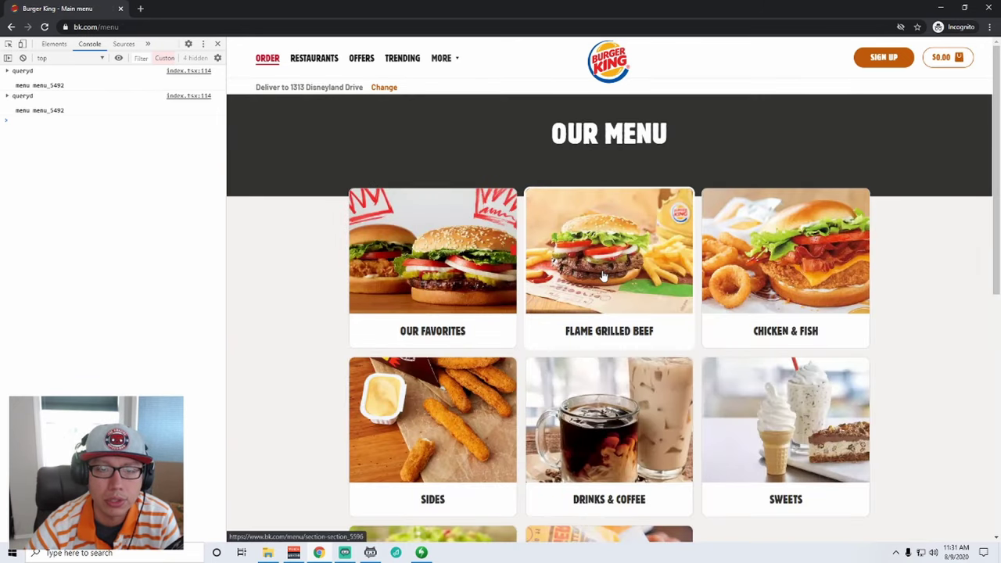
pyautogui.click(602, 277)
pyautogui.scroll(-3, 551, 364)
pyautogui.scroll(-7, 551, 364)
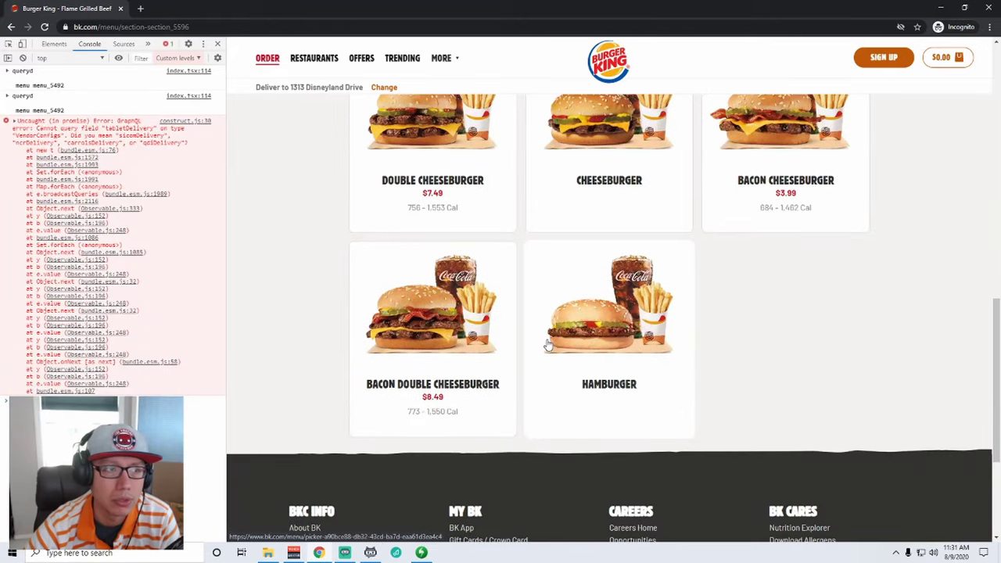
# Step: Start a delivery order with the pasted Anaheim address and an overly long phone number
pyautogui.scroll(3, 549, 345)
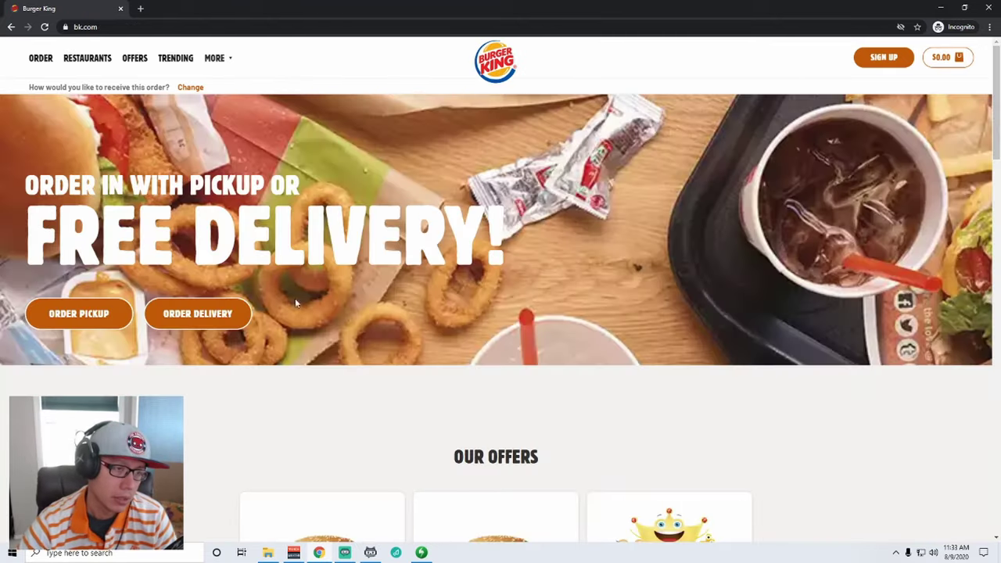
pyautogui.click(219, 313)
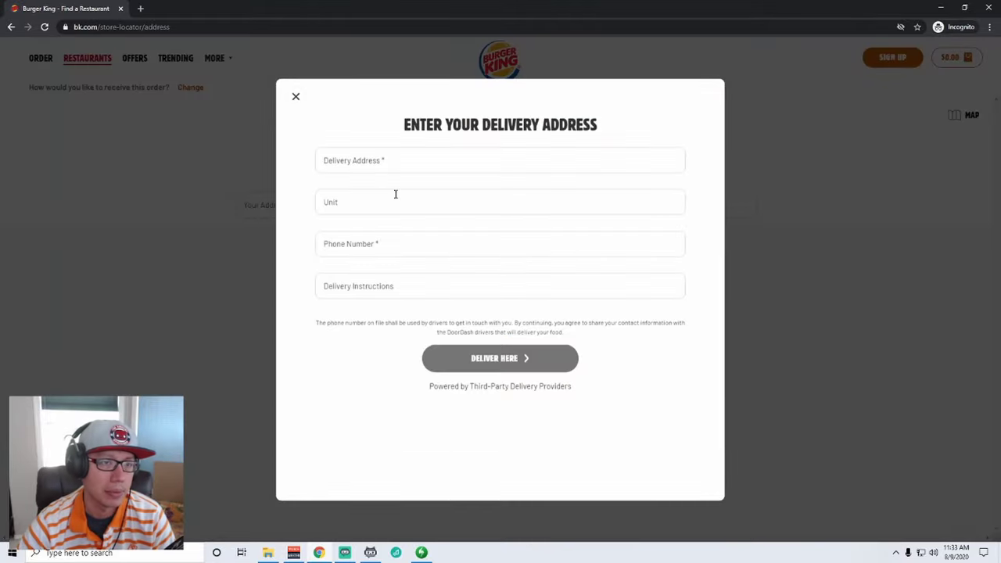
pyautogui.click(382, 161)
pyautogui.write('1313 Disneyland Dr')
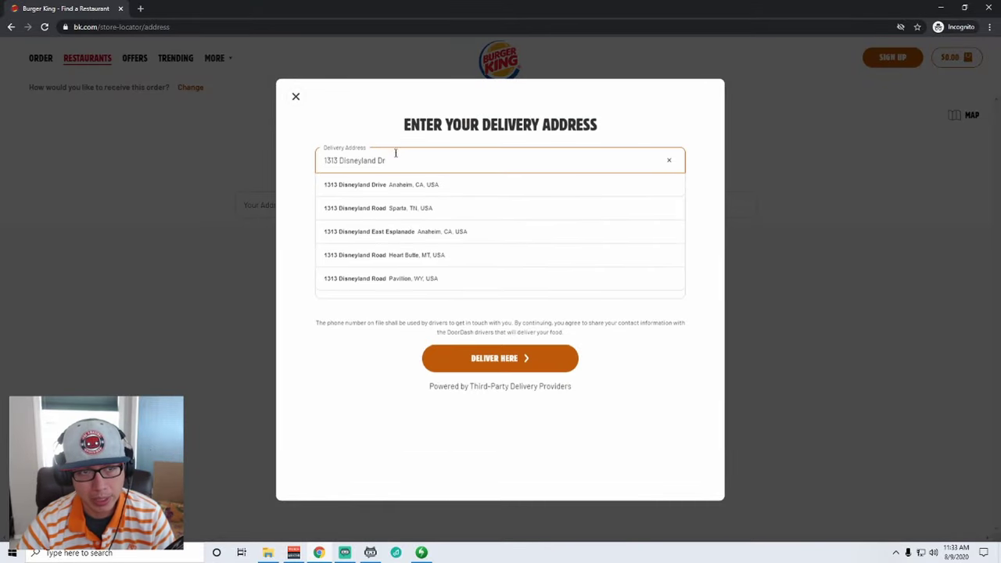
pyautogui.click(375, 186)
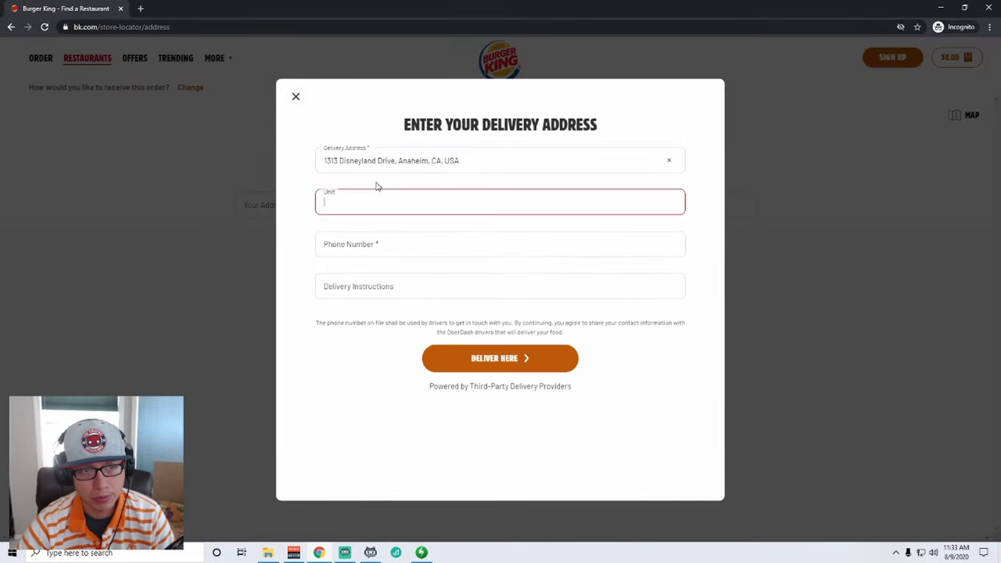
pyautogui.click(391, 255)
pyautogui.write('555')
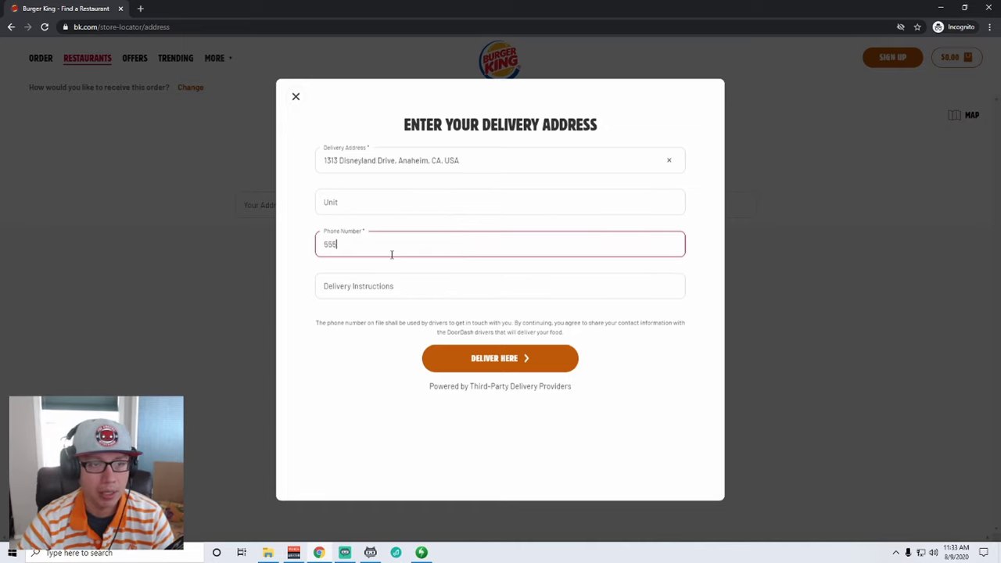
pyautogui.write('1233333333333333333333333333333333333333333333333333333333333333333333')
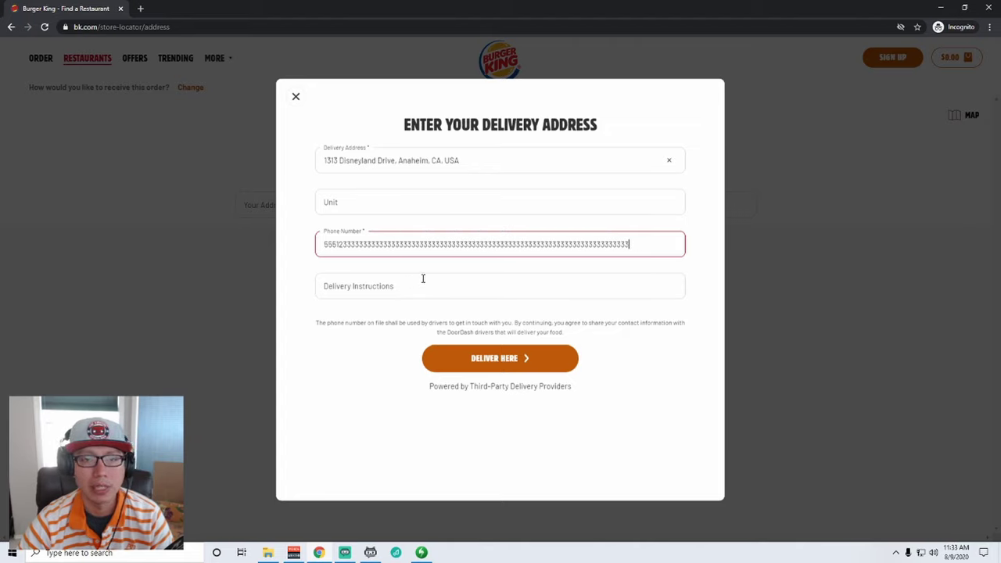
pyautogui.write('33333333333333')
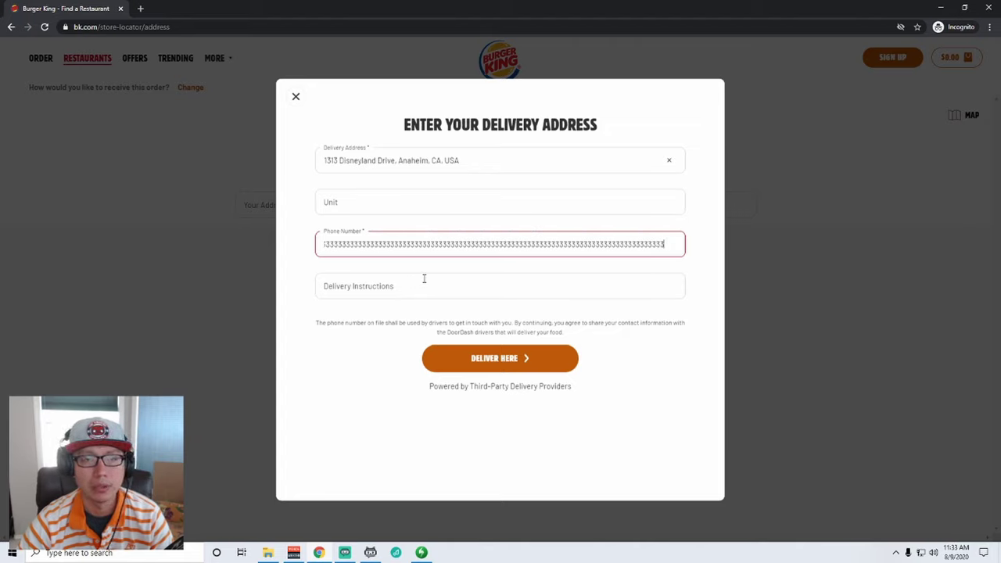
pyautogui.write('333333333333333')
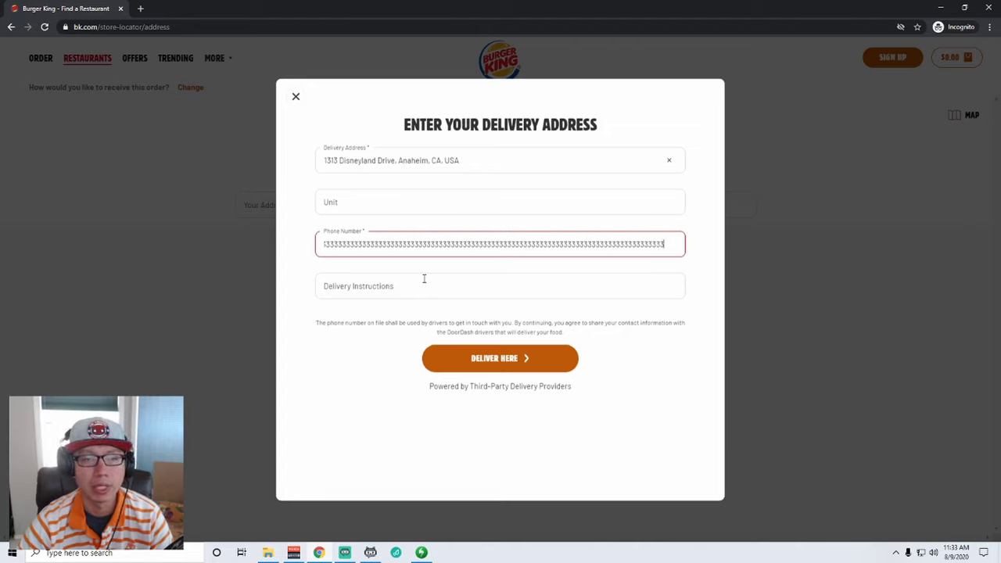
pyautogui.doubleClick(482, 244)
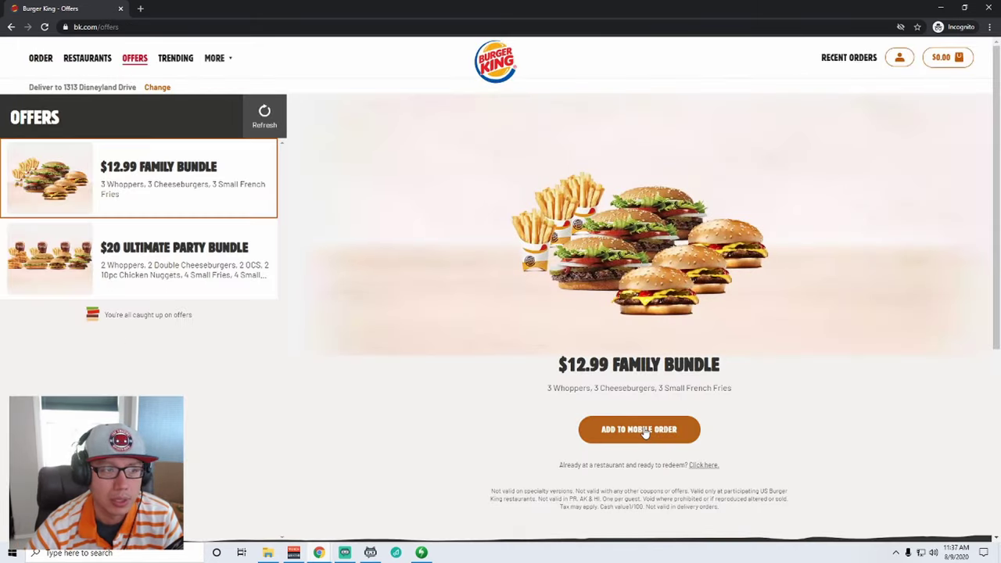
# Step: Add the $12.99 Family Bundle offer to the order and scroll through its items
pyautogui.click(644, 432)
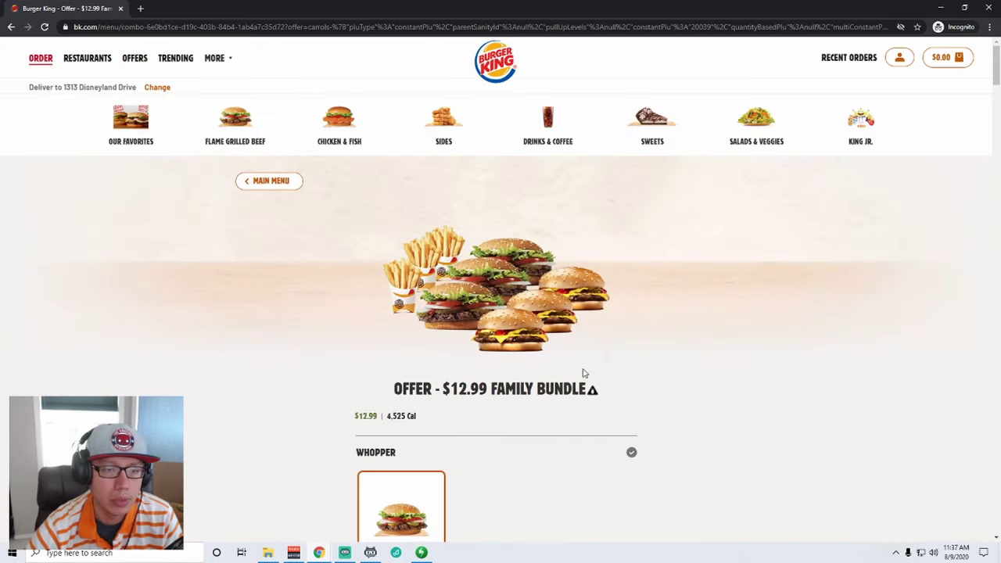
pyautogui.scroll(-3, 579, 373)
pyautogui.scroll(-3, 479, 317)
pyautogui.scroll(3, 480, 320)
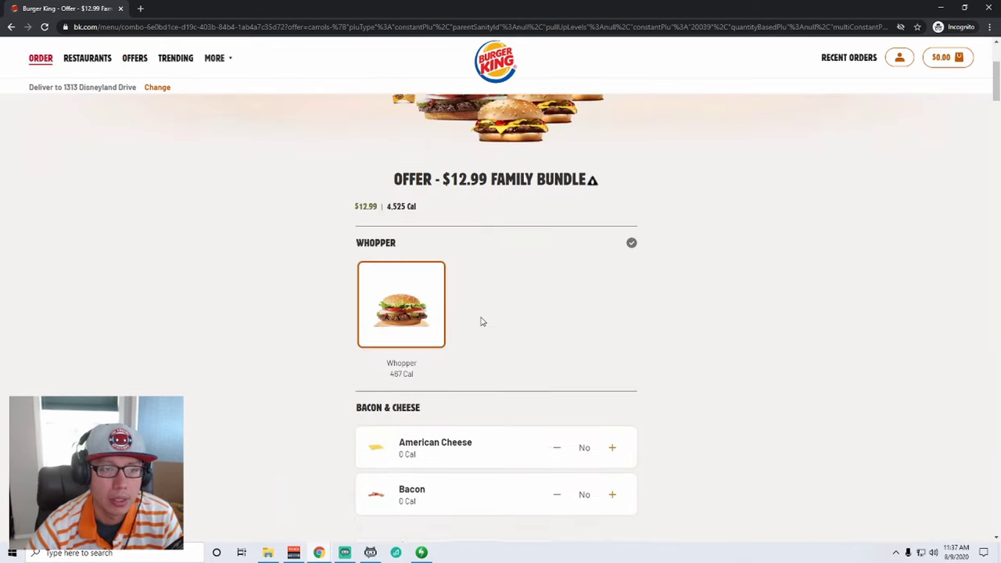
pyautogui.scroll(-4, 483, 322)
pyautogui.scroll(-3, 482, 321)
pyautogui.scroll(3, 483, 322)
pyautogui.scroll(-4, 482, 322)
pyautogui.scroll(-10, 483, 321)
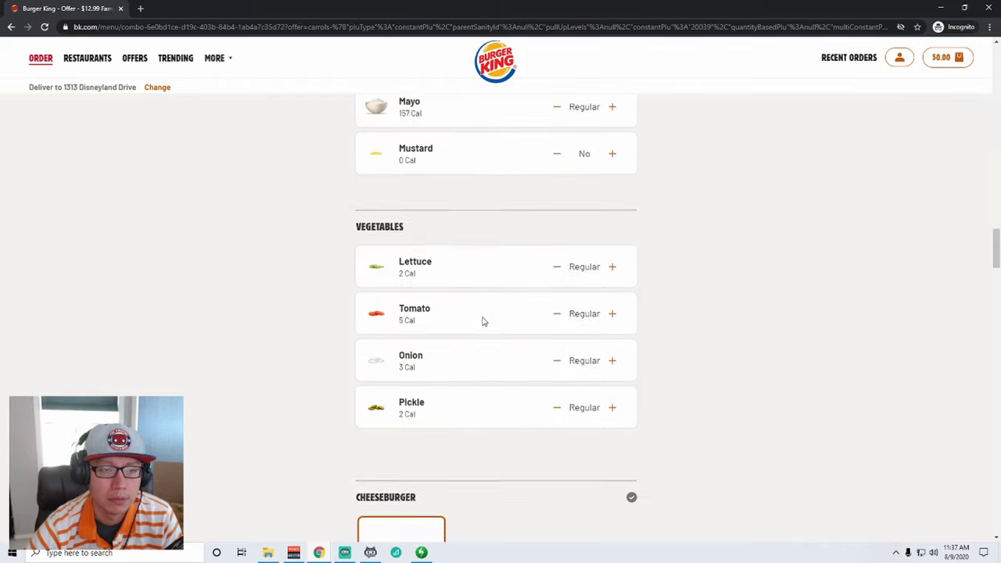
pyautogui.scroll(-2, 483, 321)
# Step: Open the browser developer tools and keep scrolling through the bundle's items
pyautogui.rightClick(151, 286)
pyautogui.click(187, 403)
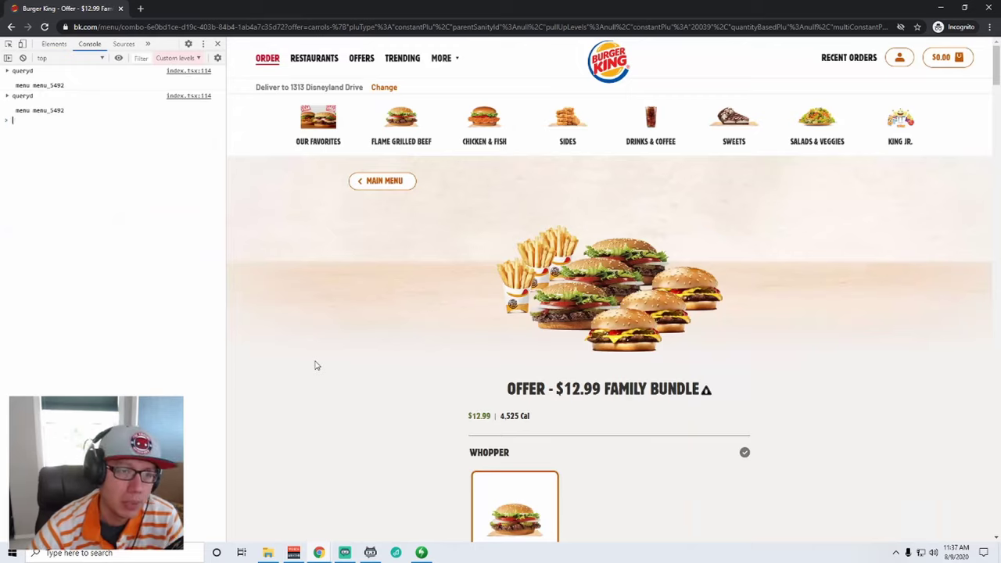
pyautogui.scroll(-8, 313, 365)
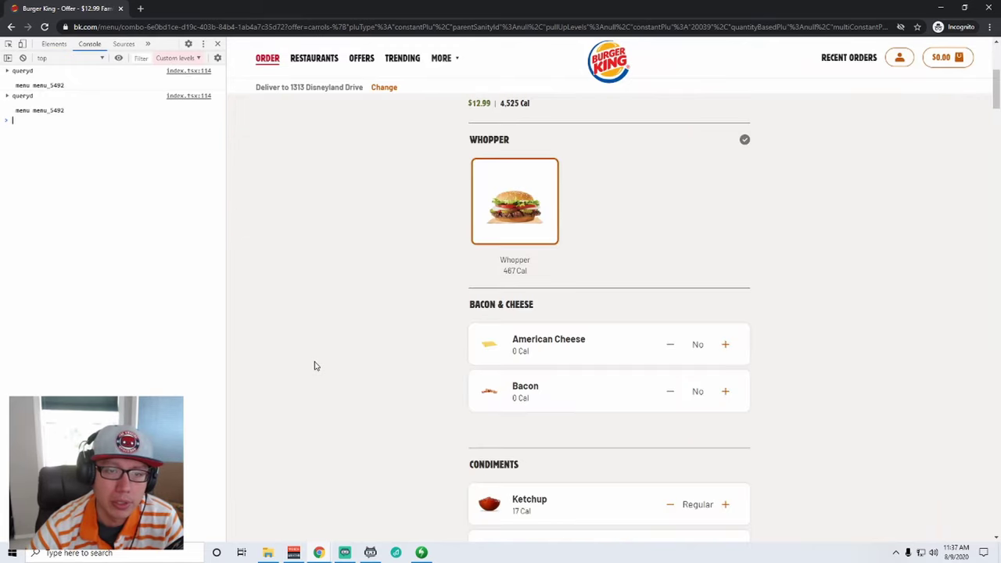
pyautogui.scroll(-2, 688, 376)
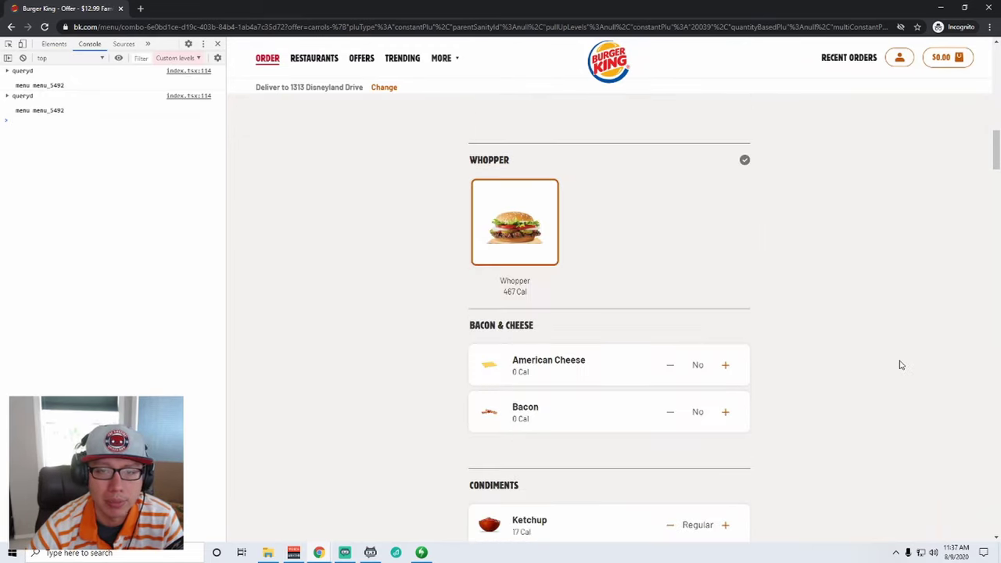
pyautogui.scroll(-15, 918, 365)
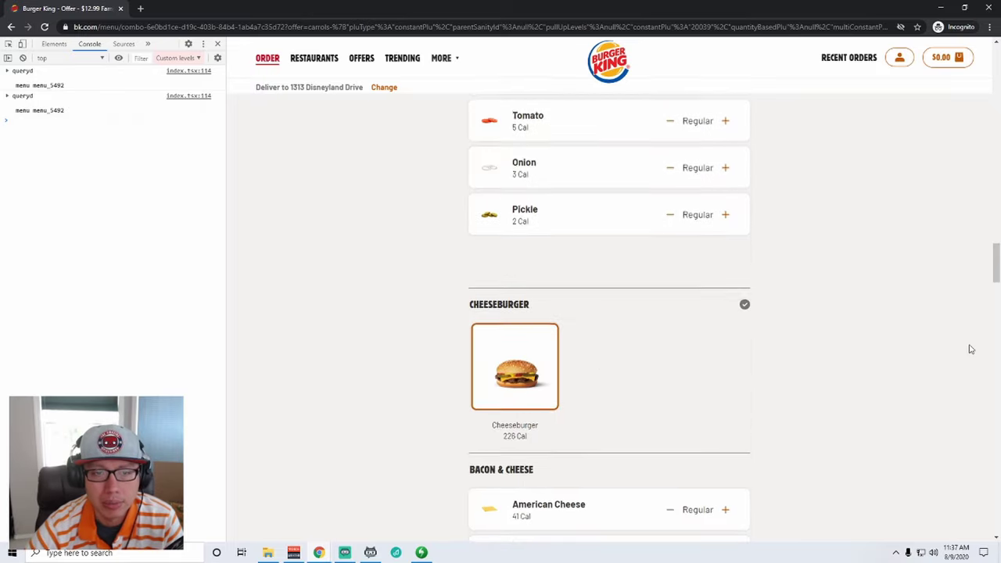
pyautogui.scroll(-15, 953, 353)
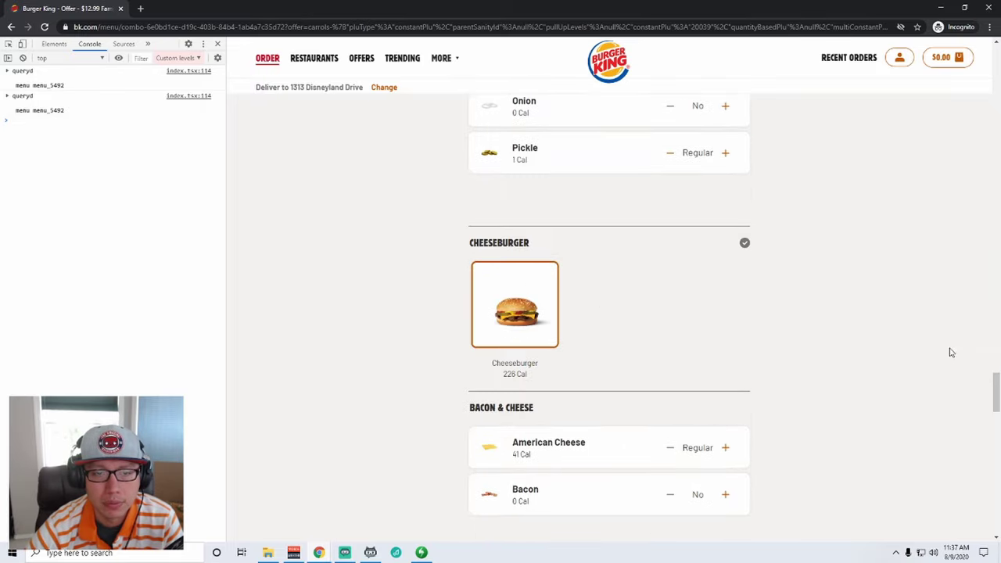
pyautogui.scroll(-15, 930, 359)
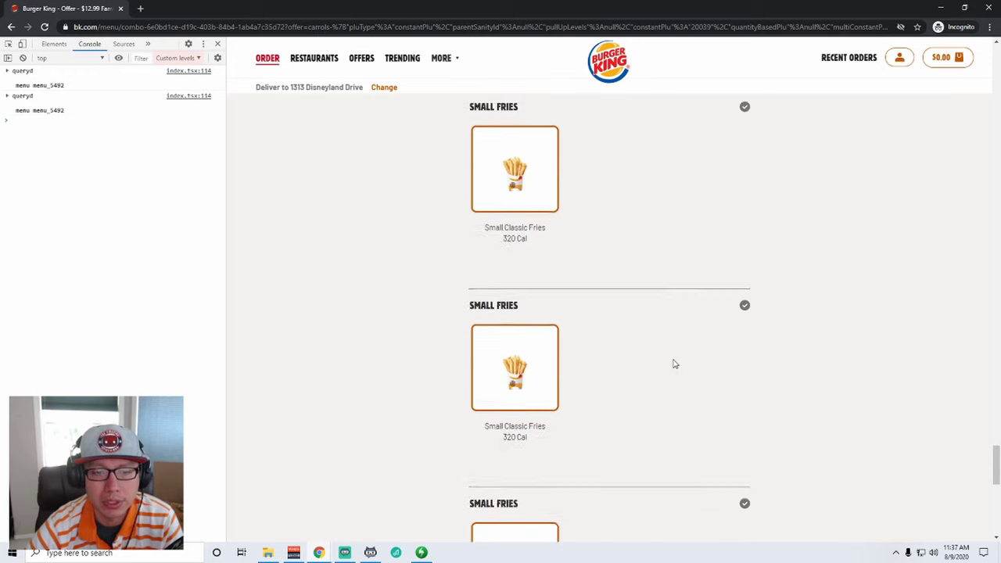
pyautogui.scroll(-4, 668, 372)
# Step: Add the bundle to the cart, then reopen the $12.99 Family Bundle offer
pyautogui.click(648, 395)
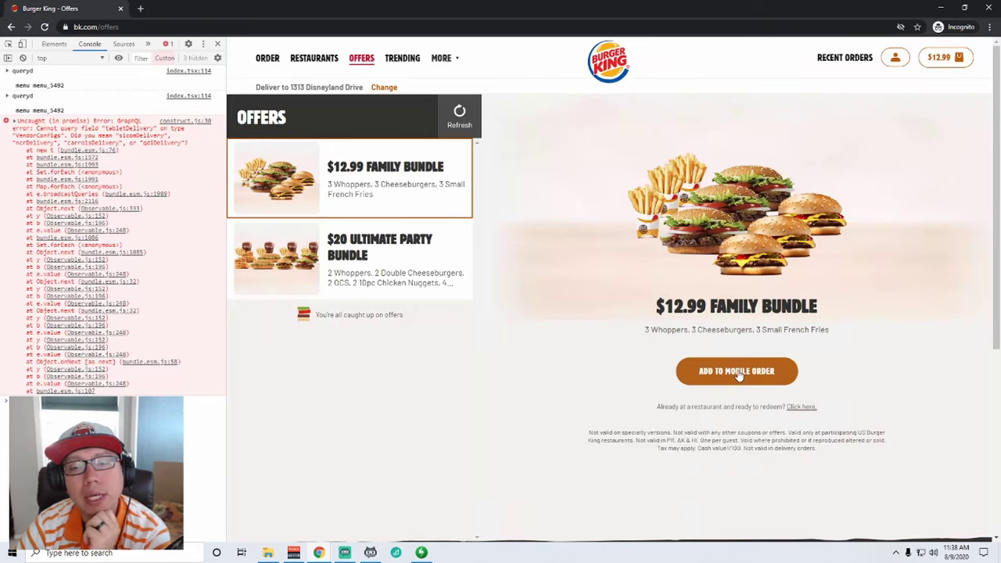
pyautogui.click(739, 372)
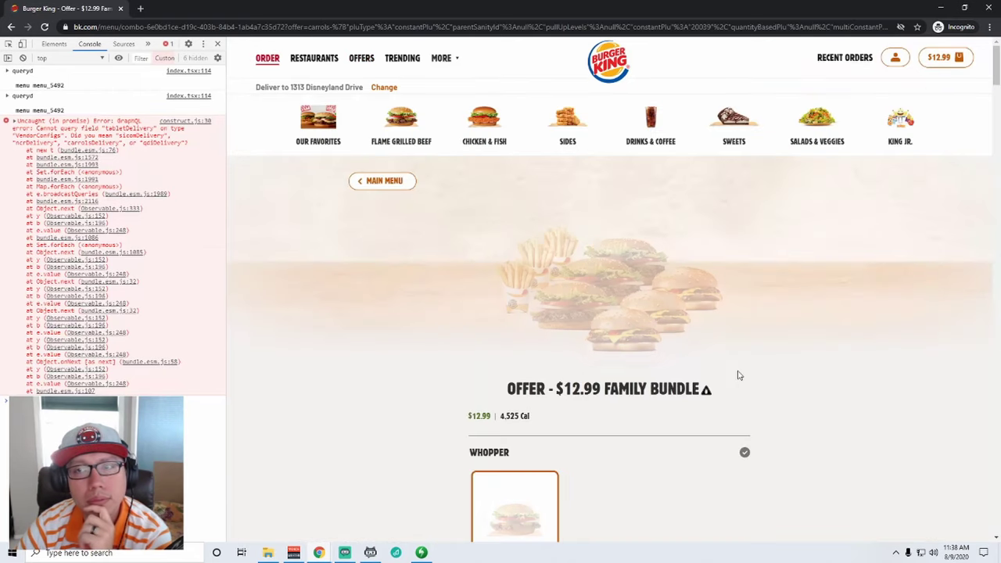
pyautogui.scroll(-7, 820, 280)
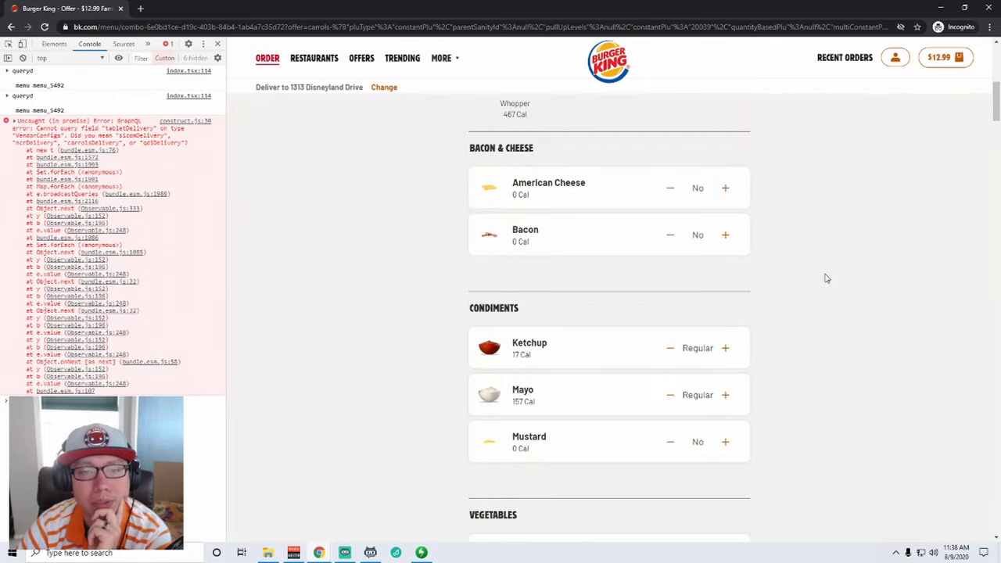
# Step: Give the Whopper American Cheese and Bacon, extra Ketchup and Mayo, and light Mustard
pyautogui.click(722, 188)
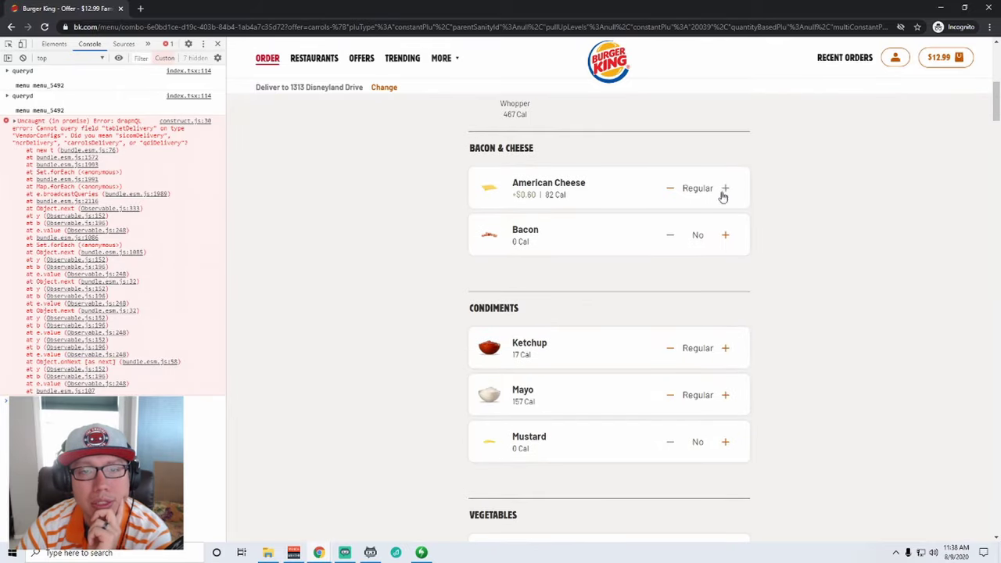
pyautogui.click(725, 236)
pyautogui.click(671, 238)
pyautogui.scroll(4, 618, 232)
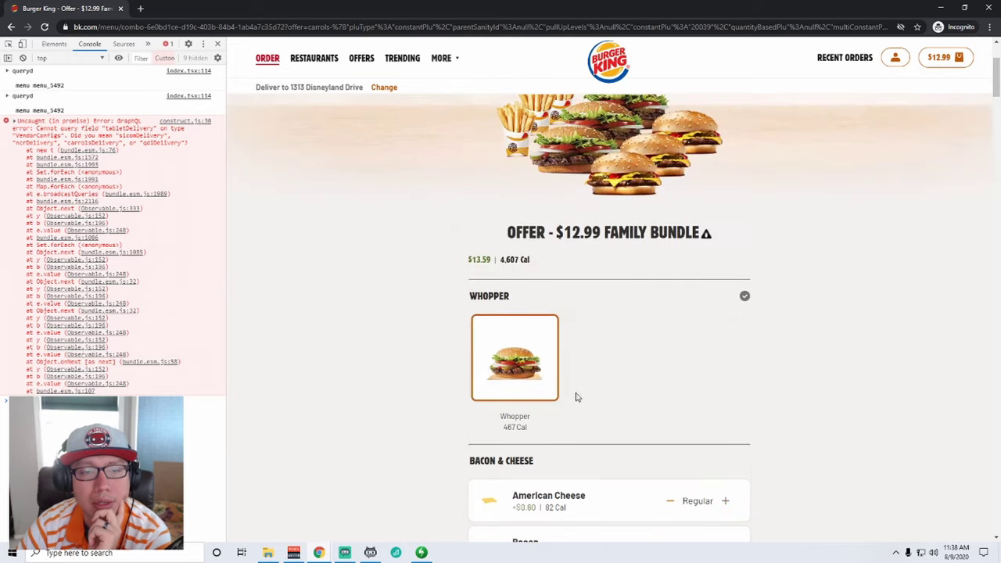
pyautogui.scroll(-3, 571, 393)
pyautogui.click(726, 288)
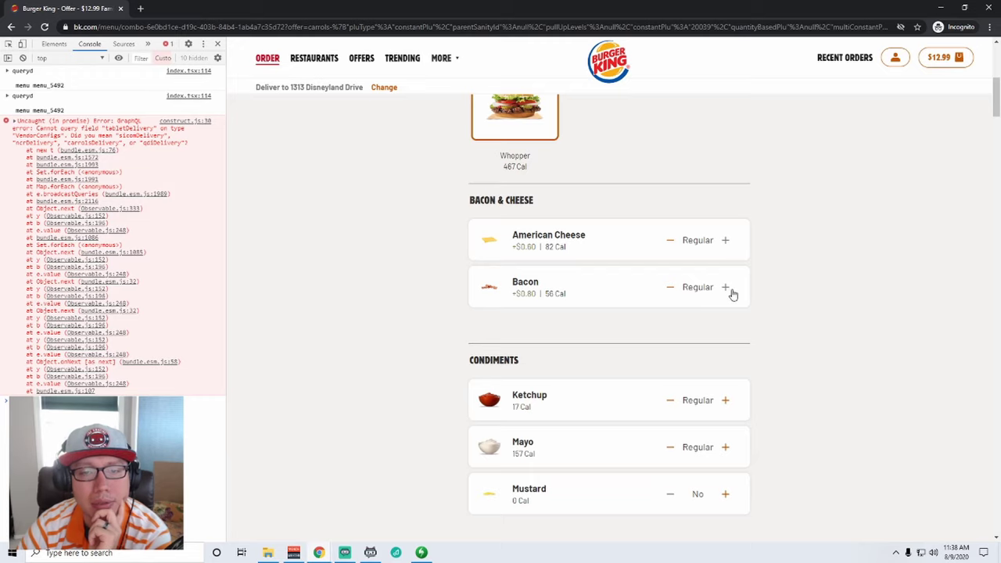
pyautogui.click(724, 400)
pyautogui.click(726, 448)
pyautogui.click(726, 494)
pyautogui.click(670, 494)
# Step: Make the Whopper's Lettuce, Tomato, Onion and Pickle extra
pyautogui.scroll(-3, 751, 430)
pyautogui.click(726, 399)
pyautogui.click(725, 445)
pyautogui.click(725, 493)
pyautogui.scroll(-3, 795, 414)
pyautogui.click(726, 331)
# Step: Scroll down through the bundle options to Small Fries and the $14.89 total
pyautogui.scroll(-5, 833, 355)
pyautogui.scroll(-1, 831, 351)
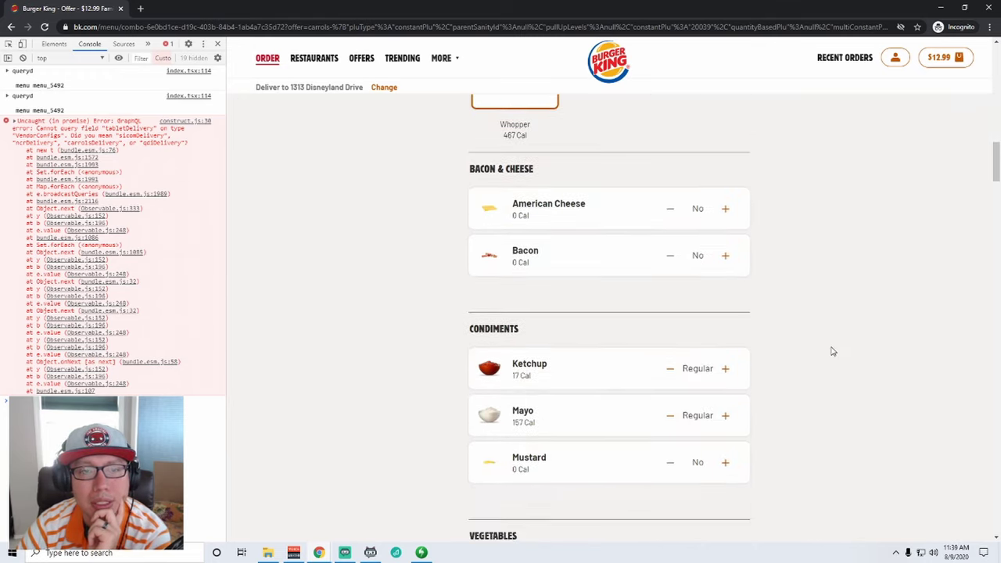
pyautogui.scroll(1, 805, 332)
pyautogui.scroll(-2, 860, 337)
pyautogui.scroll(3, 828, 368)
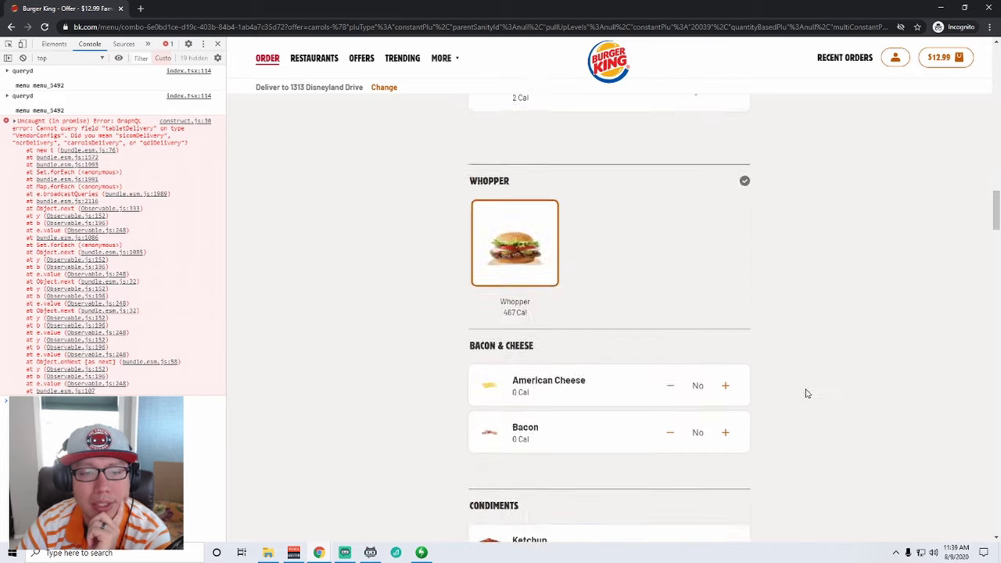
pyautogui.scroll(-9, 742, 391)
pyautogui.scroll(2, 610, 376)
pyautogui.scroll(-6, 538, 377)
pyautogui.scroll(-5, 547, 386)
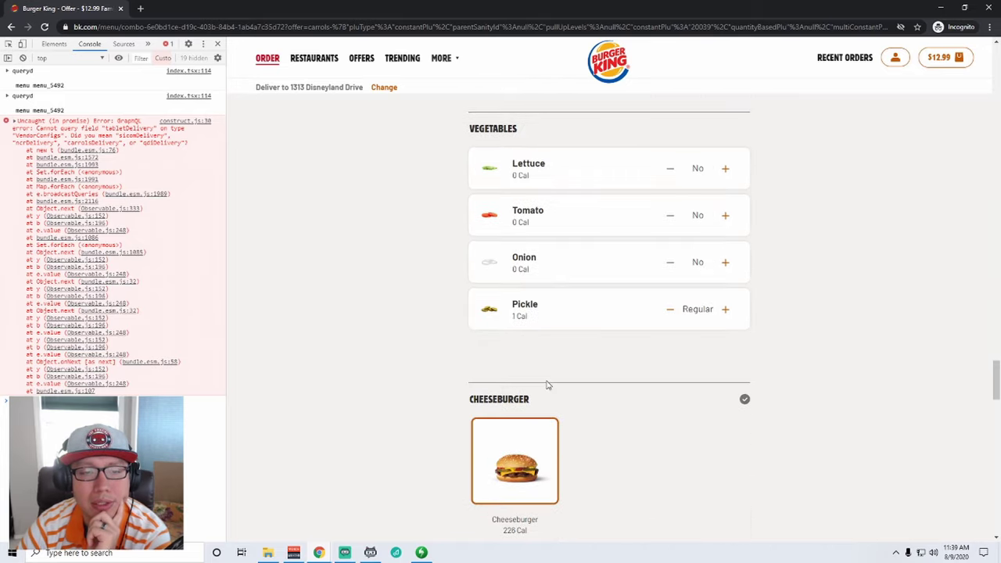
pyautogui.scroll(2, 550, 388)
pyautogui.scroll(-10, 550, 387)
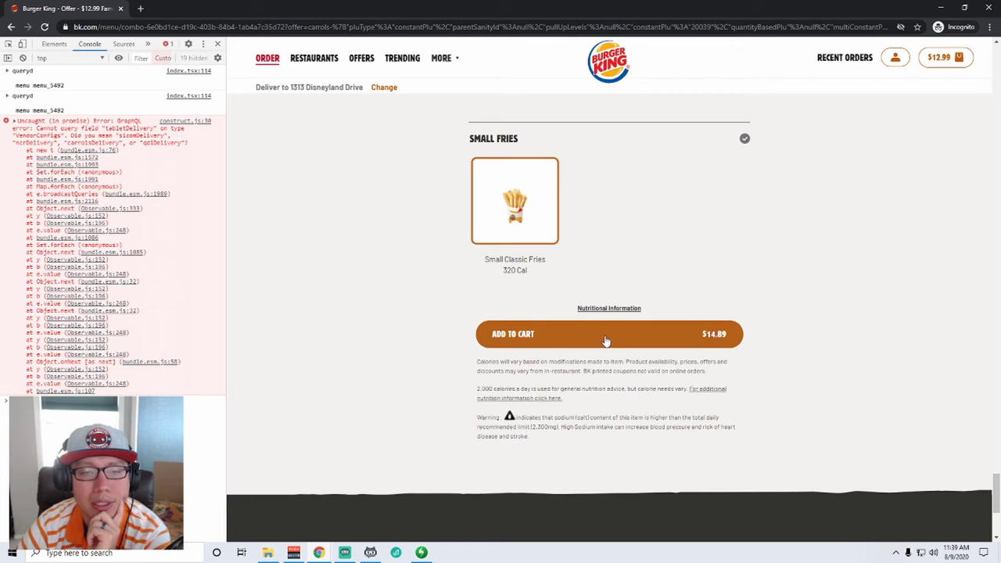
# Step: Add the Family Bundle to the cart, review the cart twice, and proceed to Checkout
pyautogui.click(605, 336)
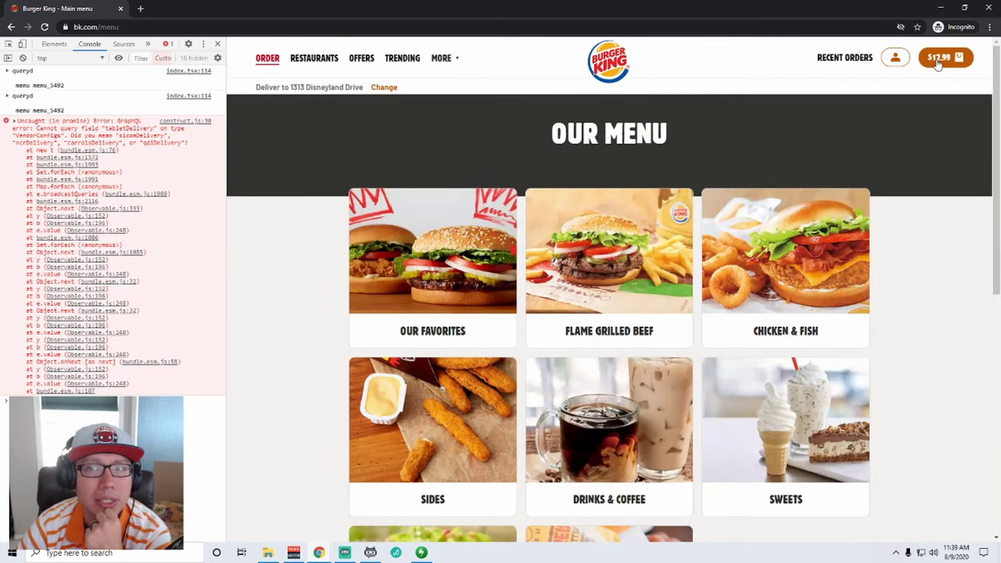
pyautogui.click(937, 64)
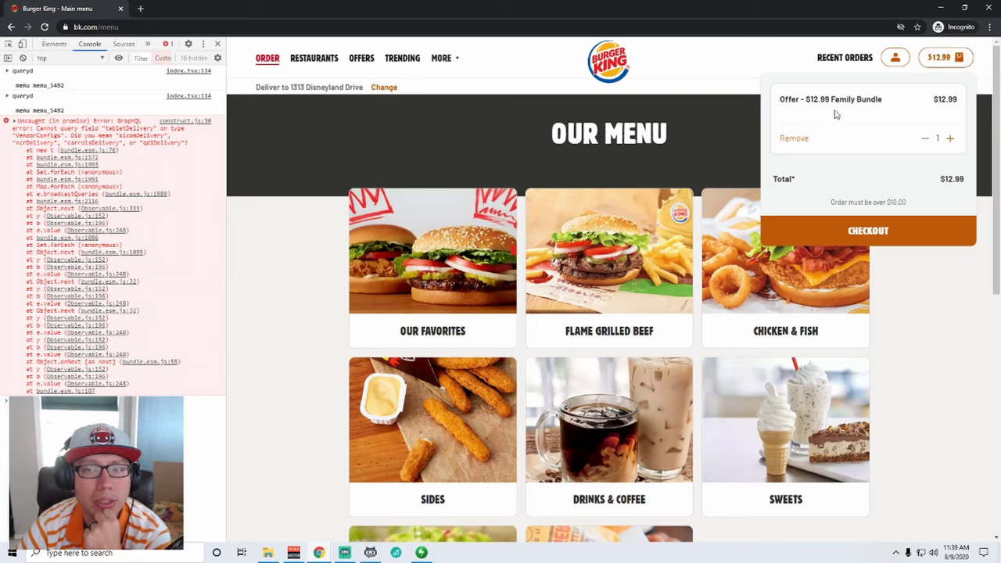
pyautogui.click(296, 310)
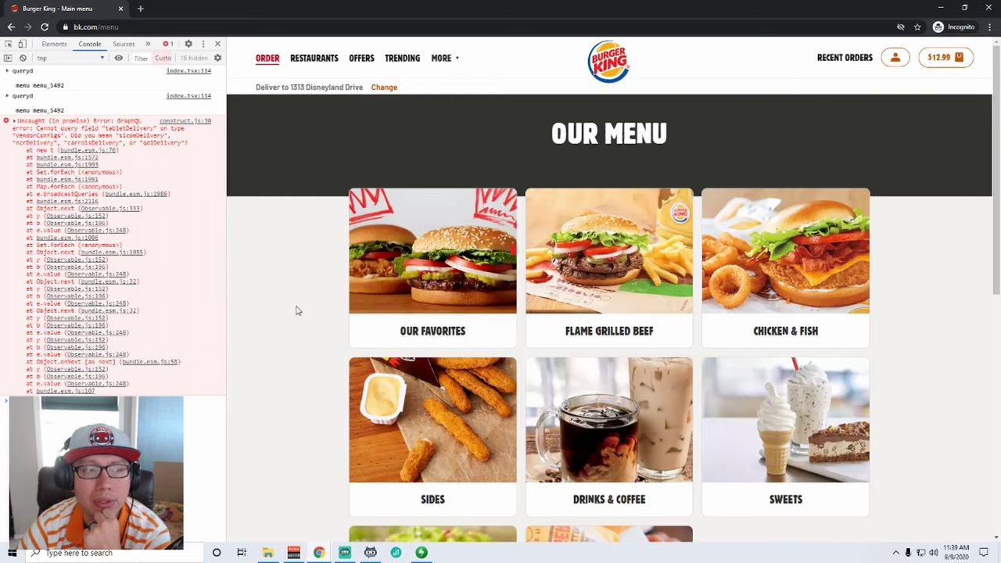
pyautogui.click(943, 63)
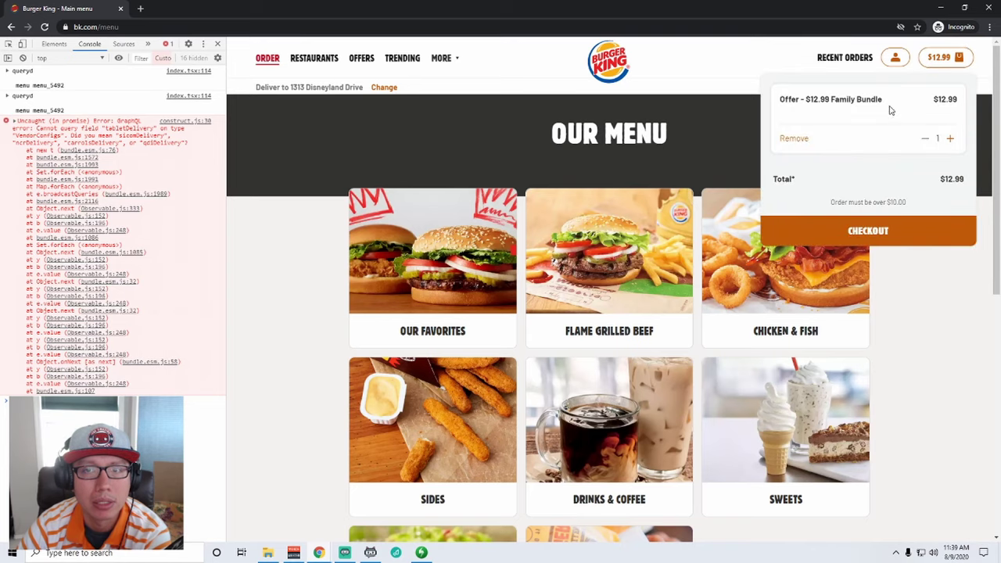
pyautogui.click(851, 235)
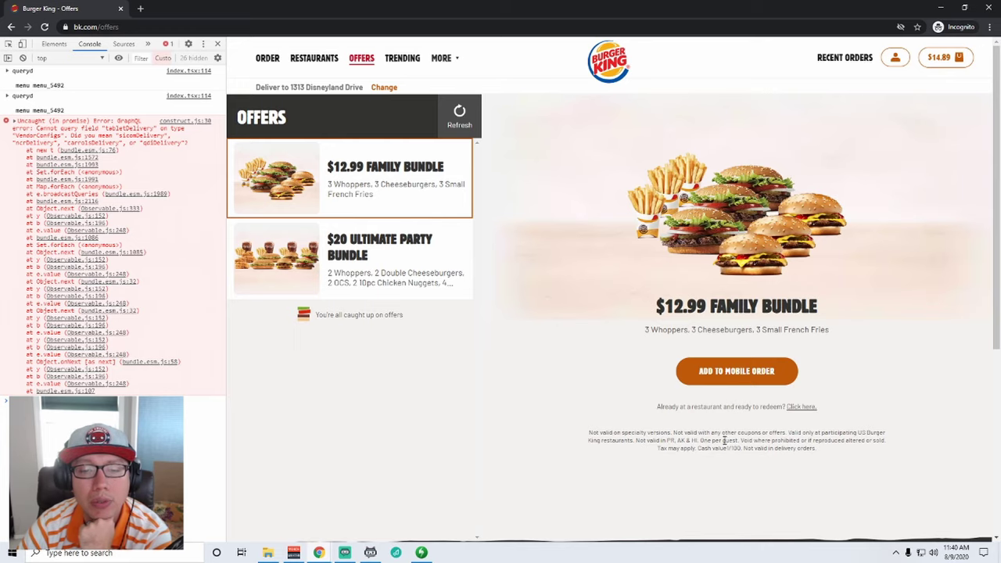
# Step: Highlight the 'One per guest' disclaimer, add the offer to the mobile order, and add the default bundle to the cart
pyautogui.moveTo(739, 440); pyautogui.dragTo(711, 435)
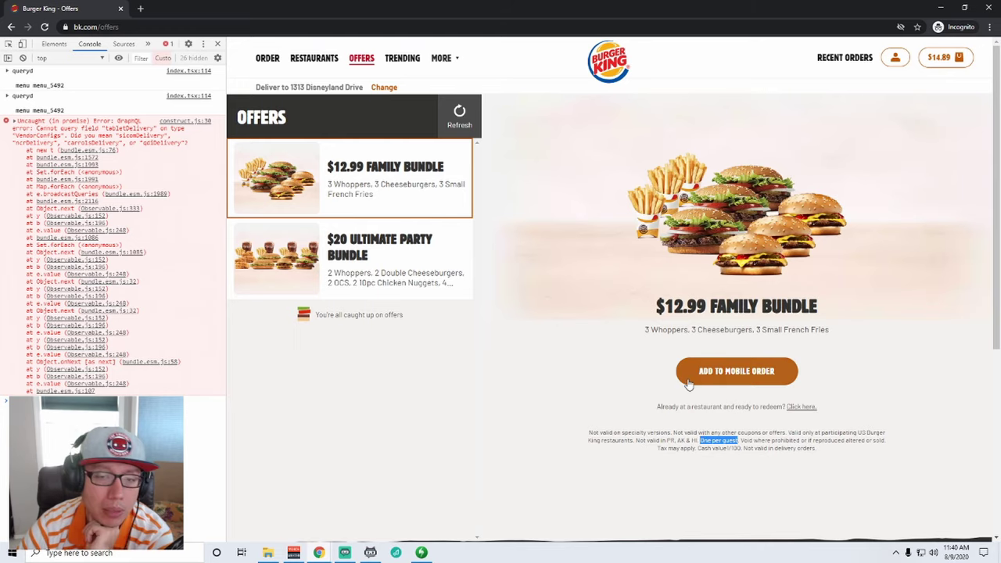
pyautogui.click(743, 377)
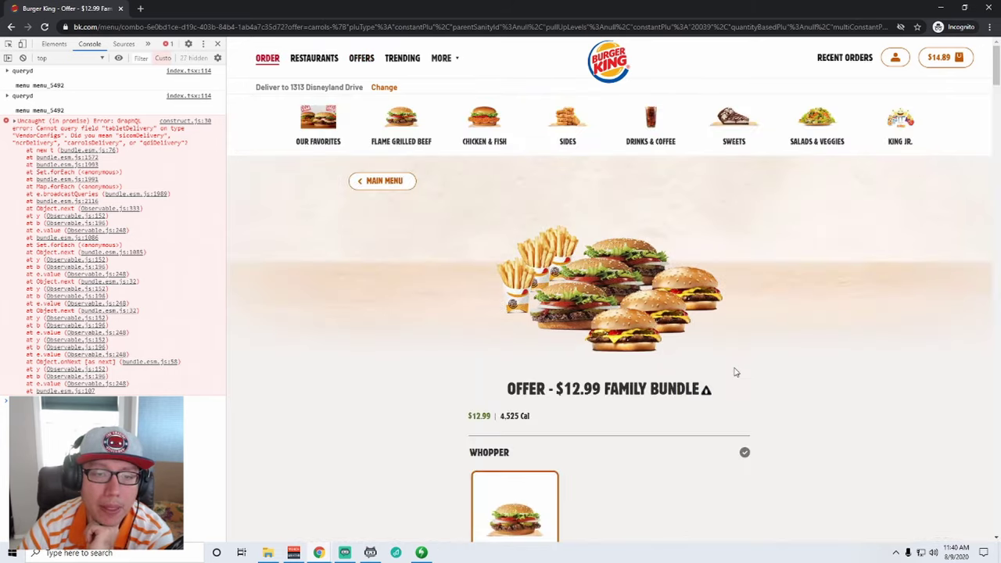
pyautogui.scroll(-10, 770, 473)
pyautogui.scroll(4, 789, 453)
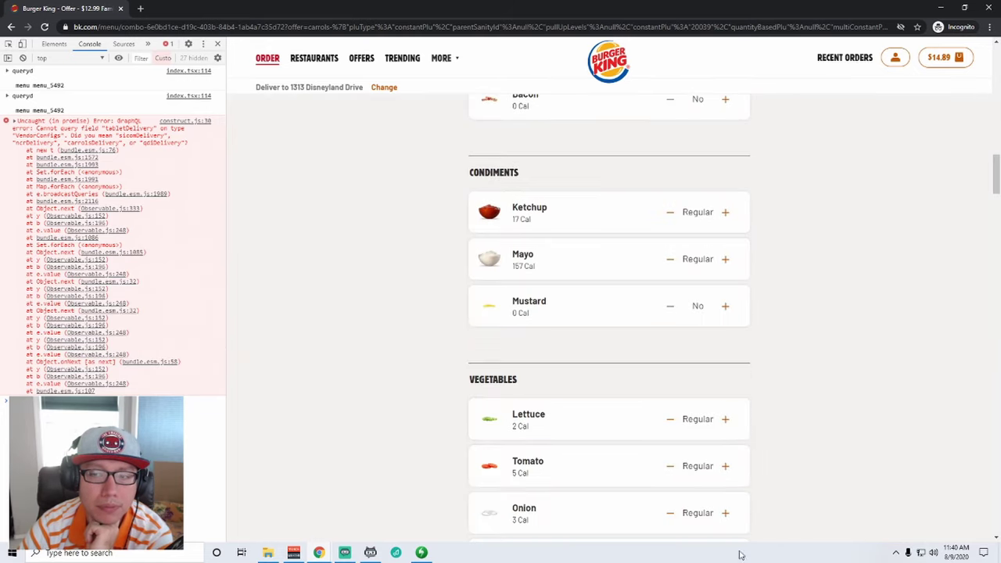
pyautogui.moveTo(996, 178); pyautogui.dragTo(996, 493)
pyautogui.click(653, 419)
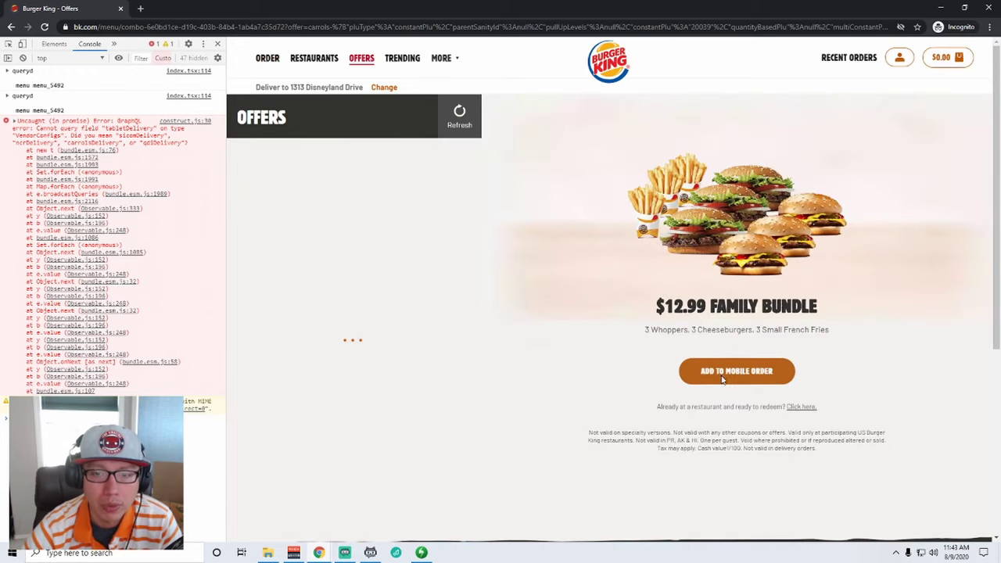
# Step: Give the first Whopper American Cheese, Bacon, extra Ketchup, Mayo and Mustard
pyautogui.click(730, 373)
pyautogui.scroll(-4, 665, 359)
pyautogui.click(725, 346)
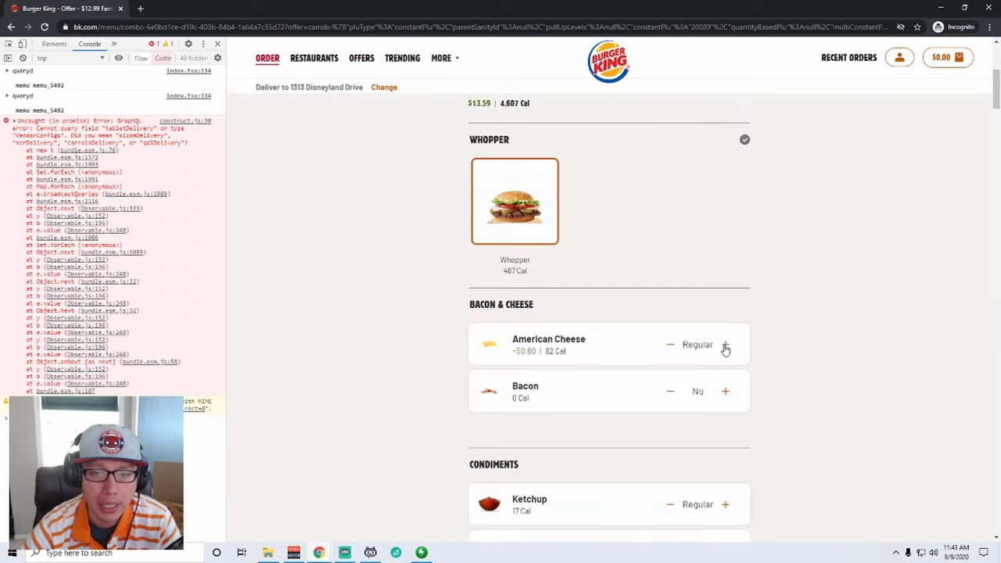
pyautogui.click(725, 392)
pyautogui.scroll(-2, 739, 383)
pyautogui.click(729, 356)
pyautogui.click(726, 395)
pyautogui.click(727, 442)
pyautogui.click(727, 442)
# Step: Make Lettuce, Tomato, Onion and Pickle extra on the first Whopper
pyautogui.scroll(-3, 731, 443)
pyautogui.click(727, 295)
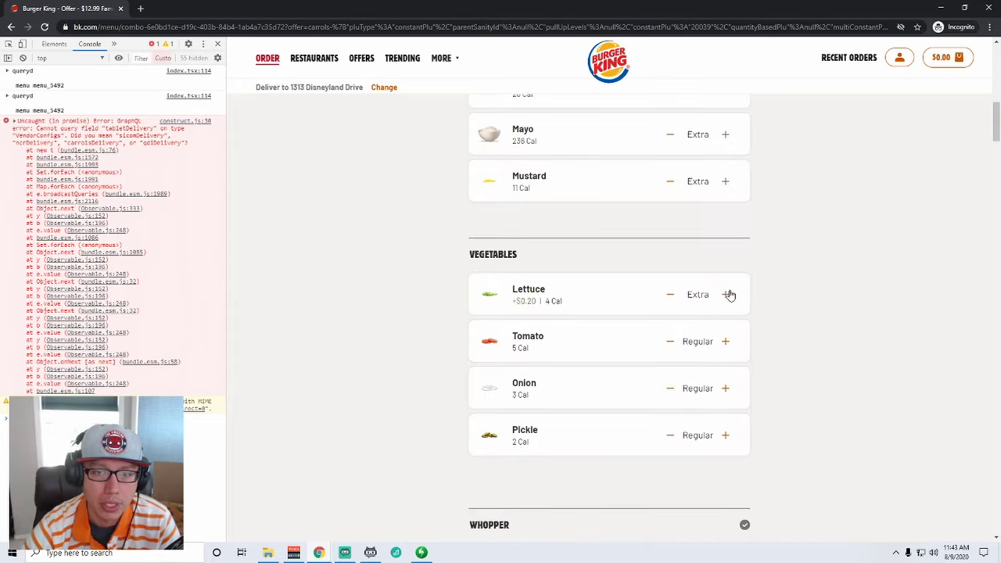
pyautogui.click(724, 342)
pyautogui.click(723, 387)
pyautogui.click(727, 436)
# Step: Remove Ketchup, Mayo, Lettuce, Tomato, Onion and Pickle from the second Whopper
pyautogui.scroll(-5, 727, 438)
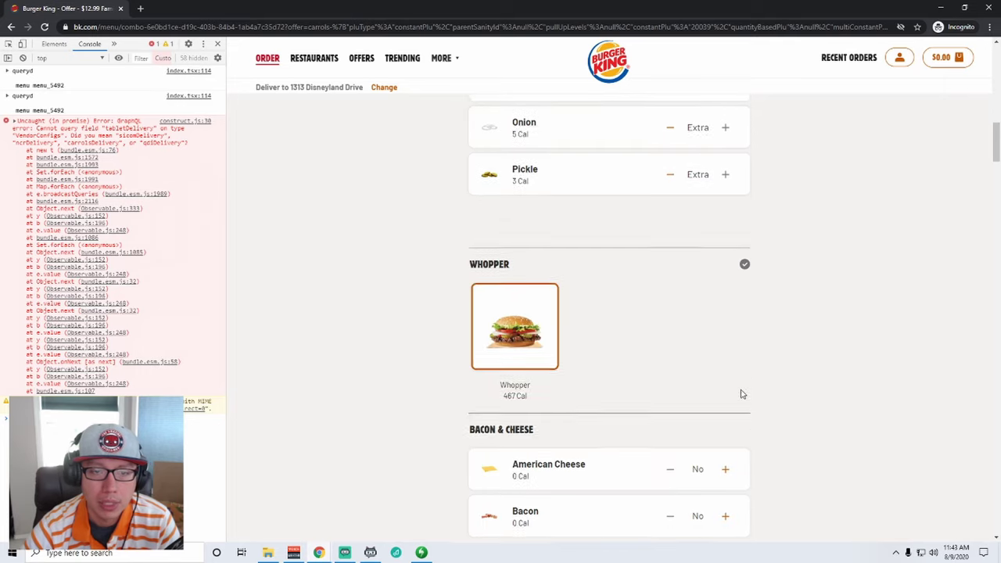
pyautogui.scroll(-3, 664, 343)
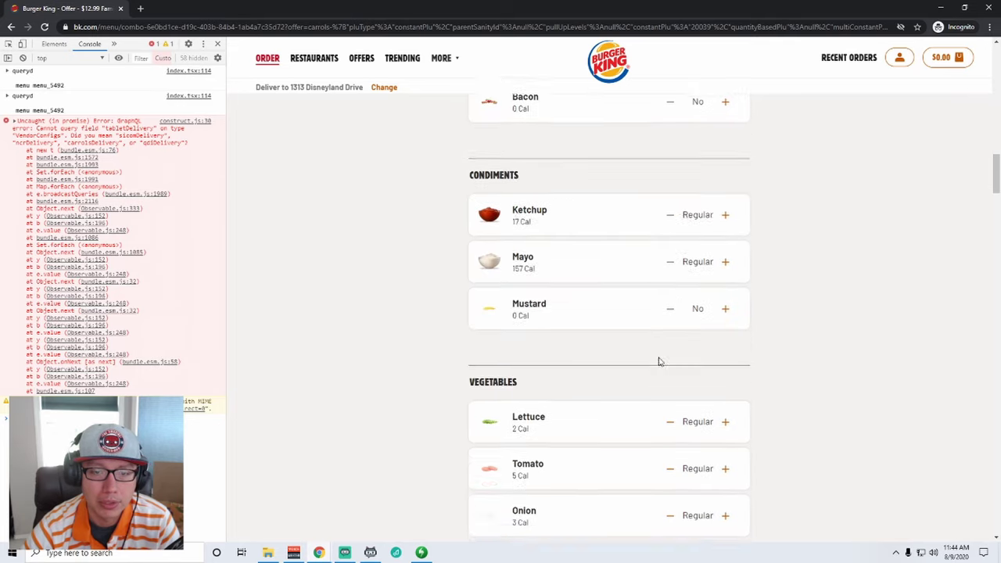
pyautogui.click(670, 216)
pyautogui.click(670, 261)
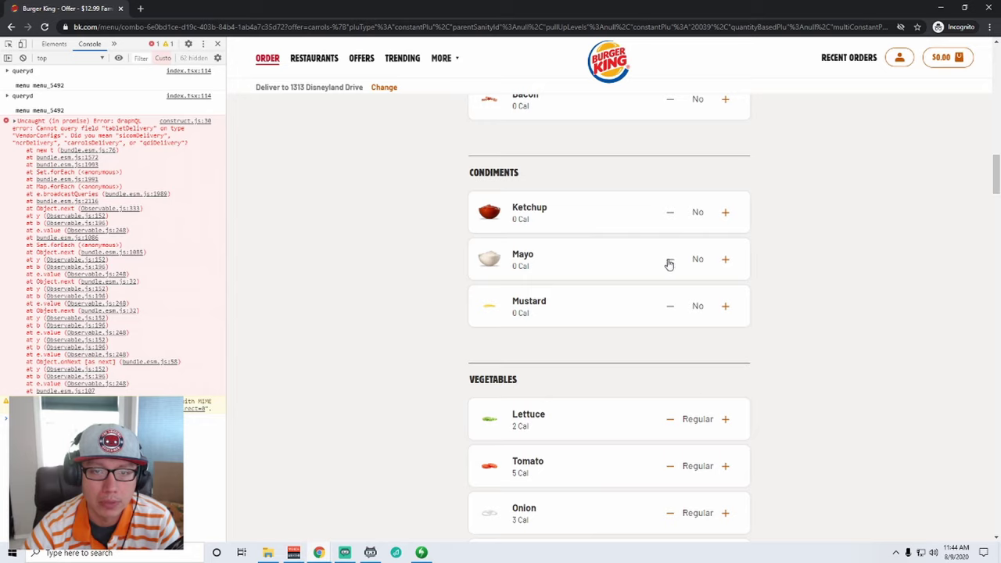
pyautogui.click(669, 422)
pyautogui.click(670, 466)
pyautogui.click(671, 514)
pyautogui.click(671, 516)
pyautogui.scroll(-2, 674, 485)
pyautogui.click(663, 404)
pyautogui.click(663, 405)
# Step: Add the customised Family Bundle to the cart
pyautogui.scroll(-15, 661, 423)
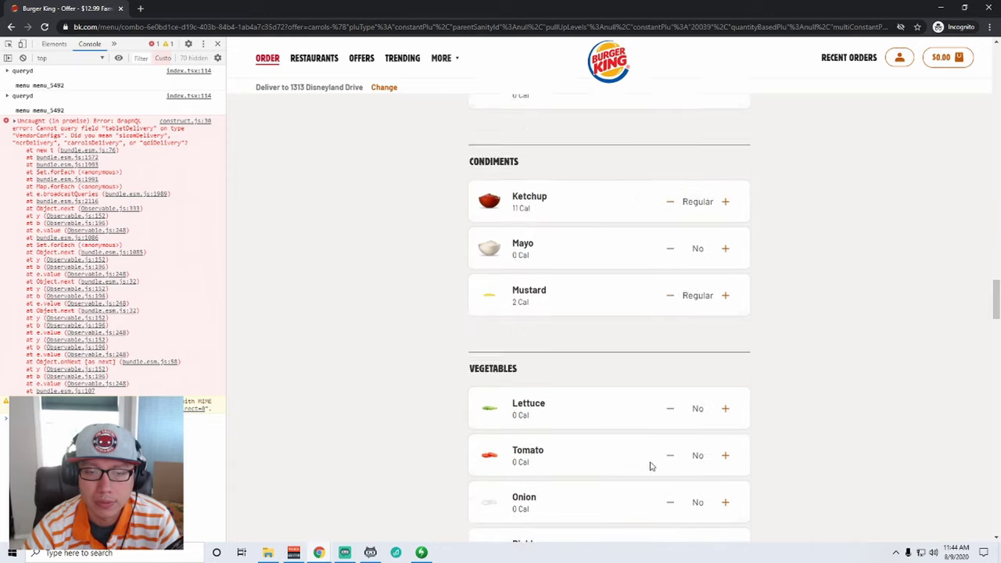
pyautogui.scroll(-18, 656, 477)
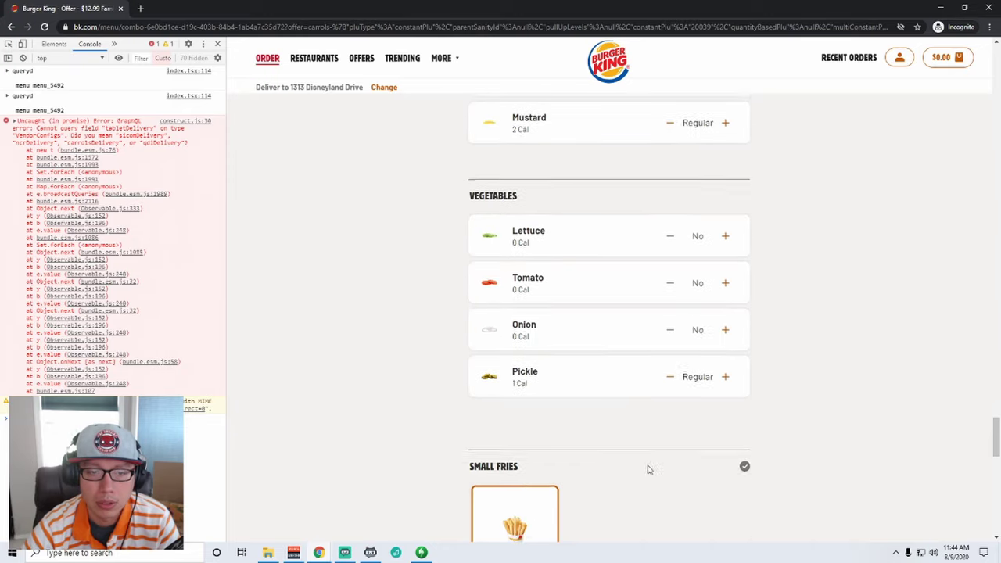
pyautogui.scroll(-2, 643, 452)
pyautogui.click(616, 388)
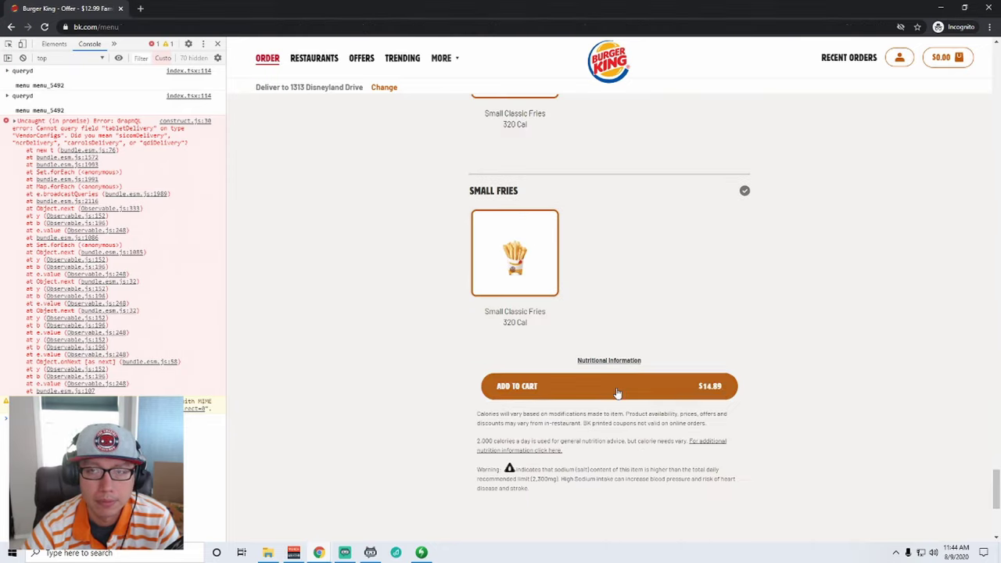
# Step: Check out the customised bundle from the cart, then Start Over after the order error
pyautogui.click(952, 61)
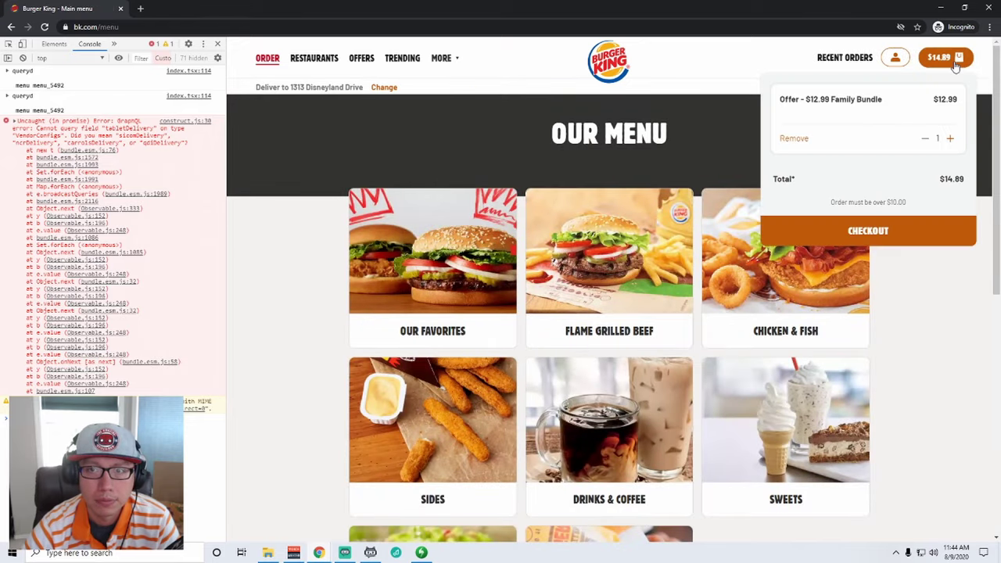
pyautogui.click(870, 227)
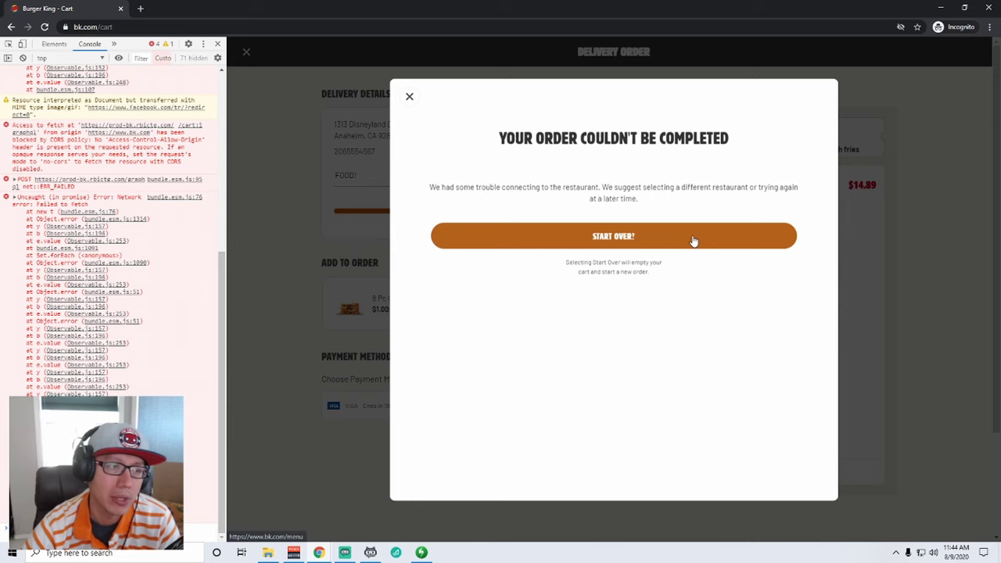
pyautogui.click(691, 241)
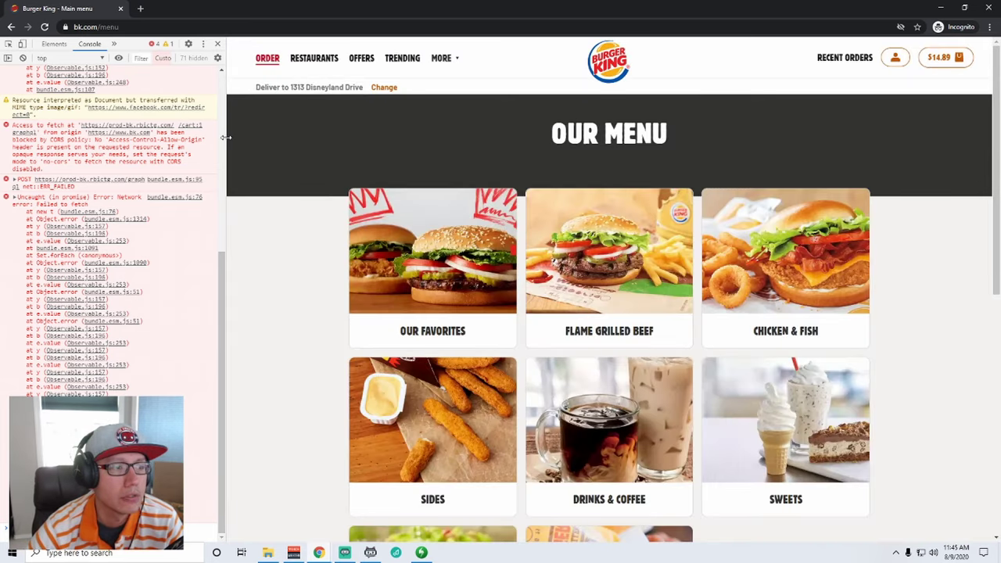
# Step: Widen DevTools and inspect the failed graphql request in the Network panel
pyautogui.moveTo(225, 139); pyautogui.dragTo(688, 156)
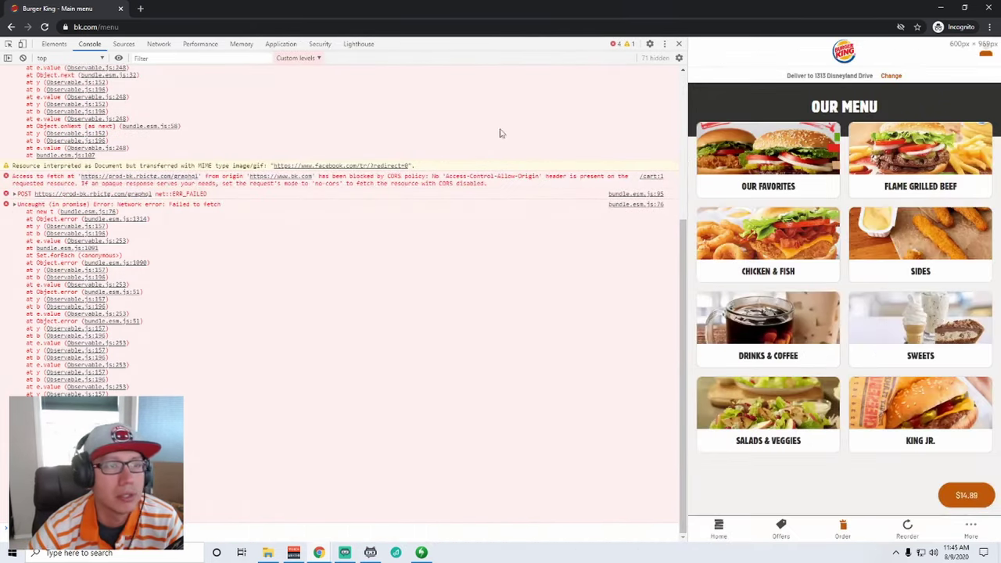
pyautogui.click(159, 44)
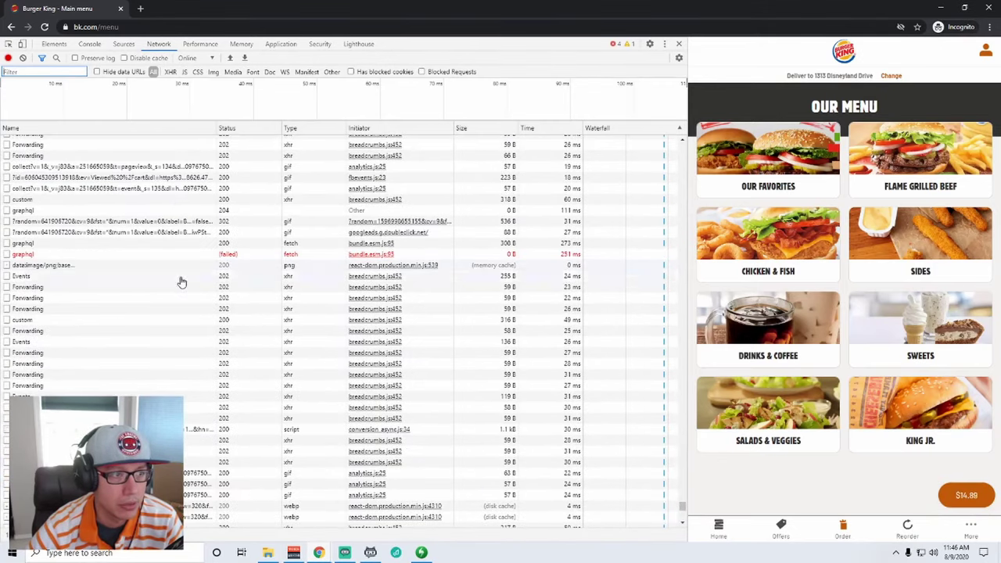
pyautogui.click(61, 257)
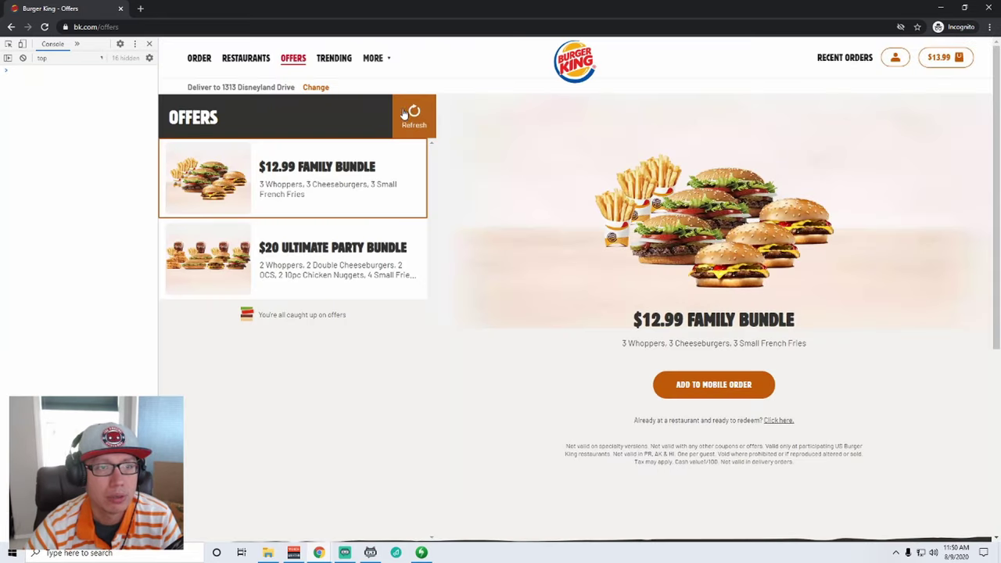
# Step: Refresh the offers list and reload the Offers page repeatedly
pyautogui.click(406, 113)
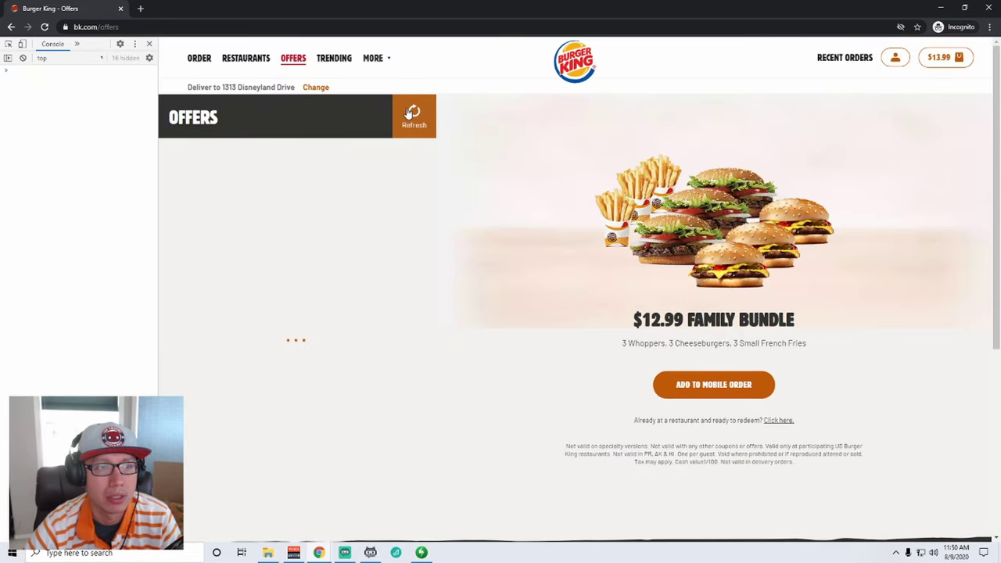
pyautogui.click(405, 117)
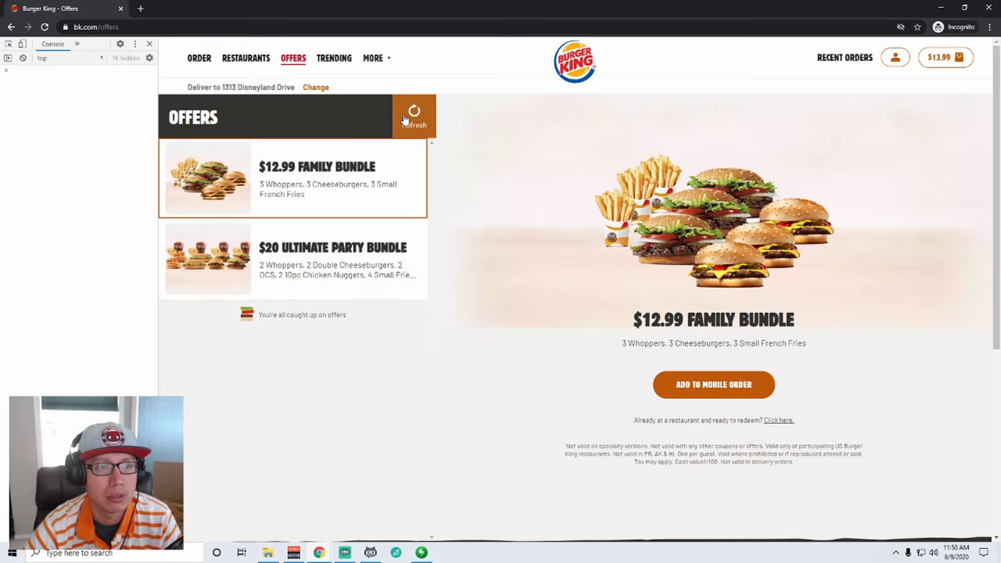
pyautogui.click(45, 26)
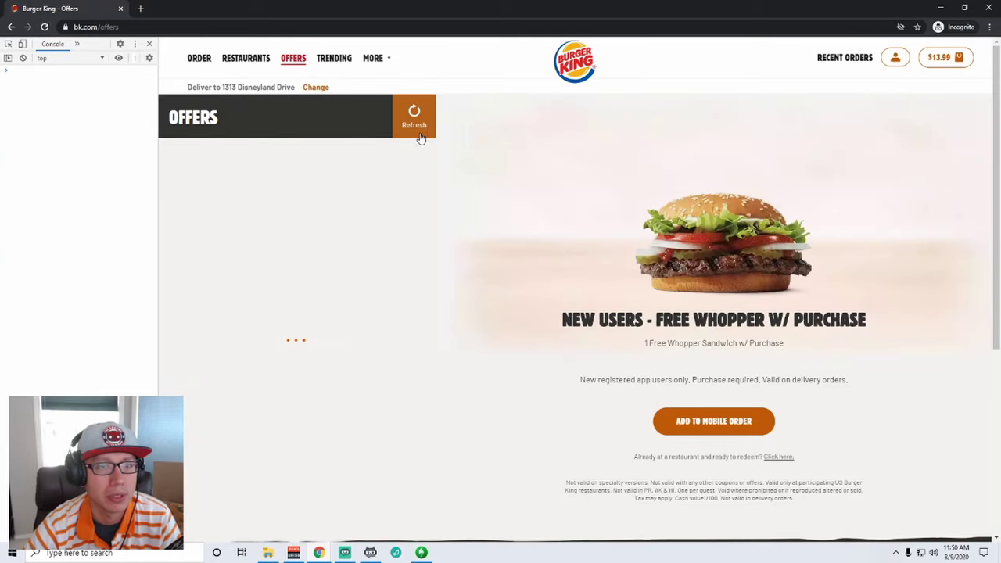
pyautogui.click(414, 117)
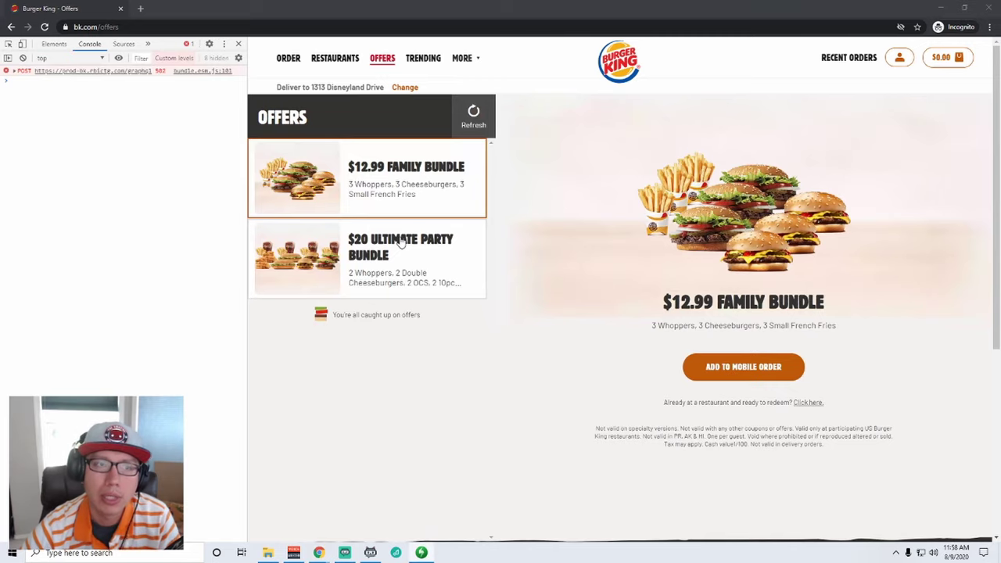
# Step: Set the order to delivery at 1313 Disneyland Drive
pyautogui.click(407, 87)
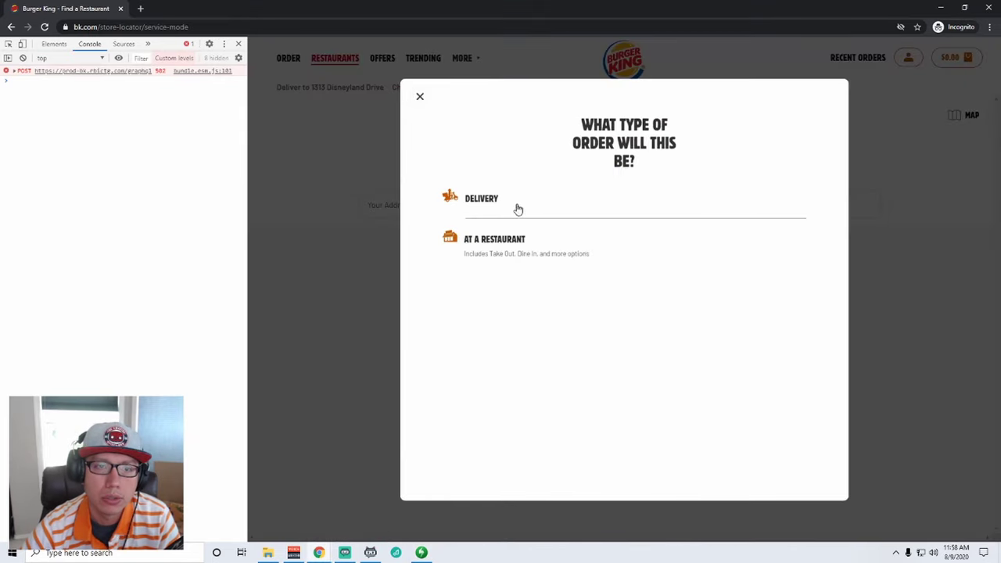
pyautogui.click(485, 196)
pyautogui.click(507, 167)
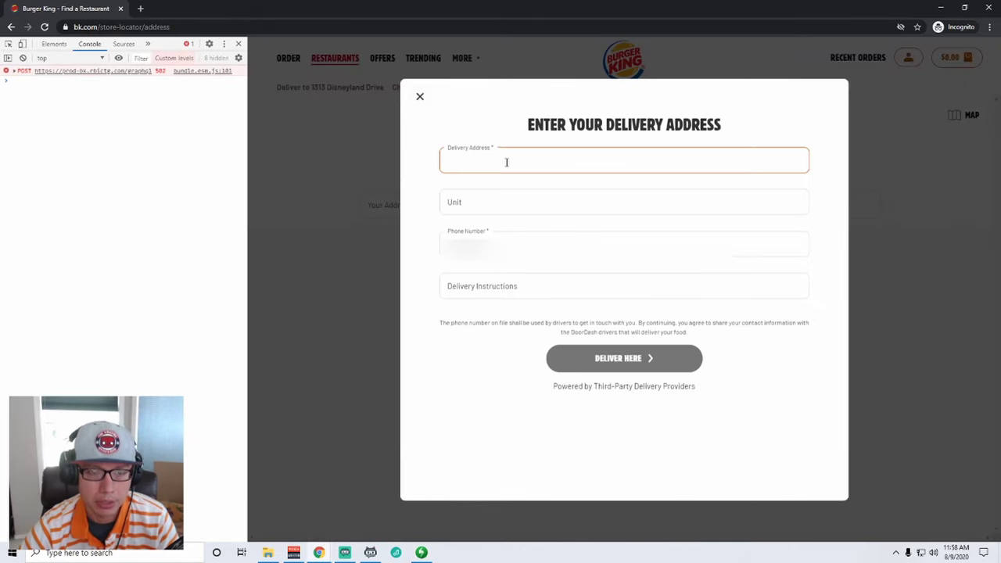
pyautogui.write('1313 Disneyland Dr')
pyautogui.click(497, 186)
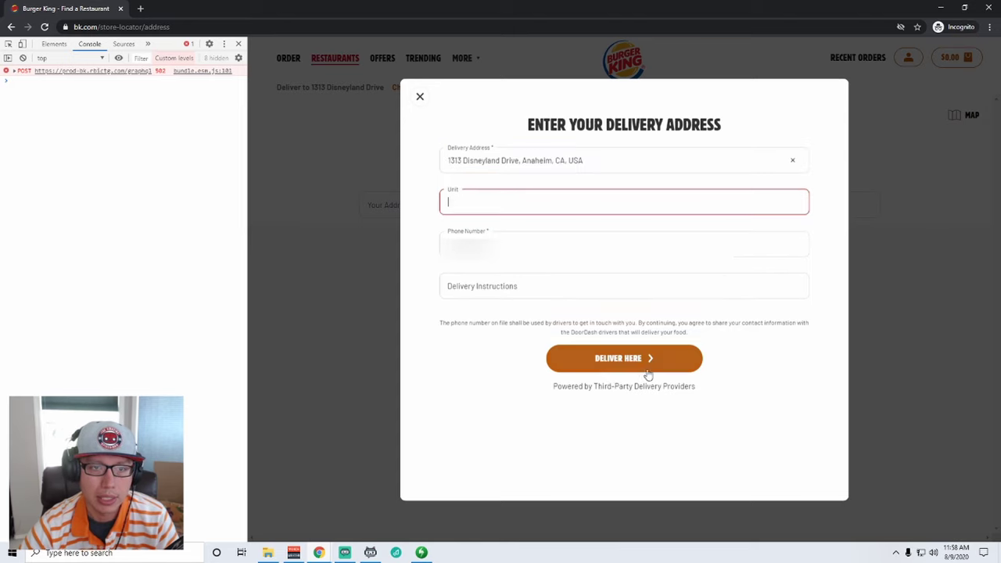
pyautogui.click(622, 360)
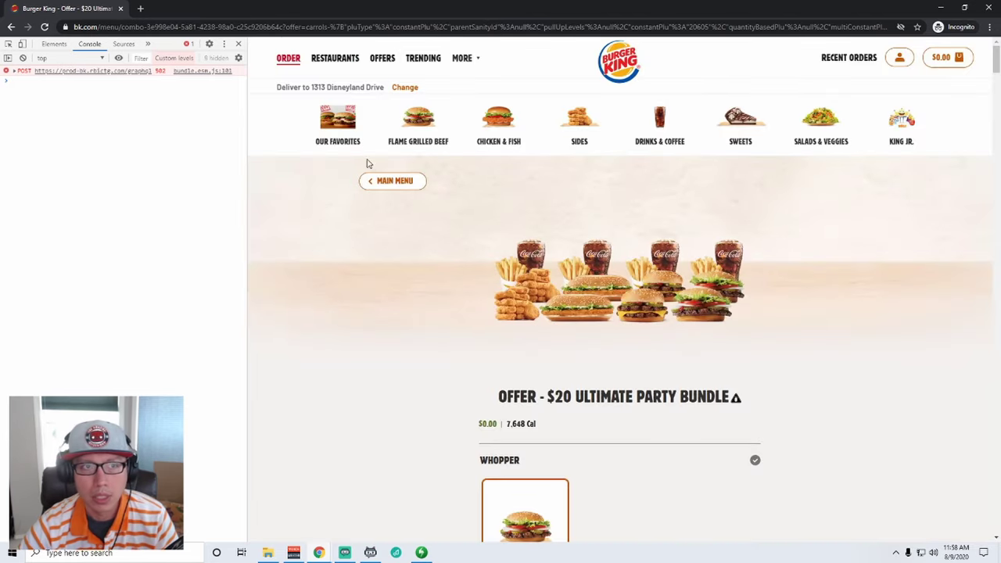
# Step: Return to Offers, dismiss the order-type prompt, and start a restaurant location search
pyautogui.click(382, 58)
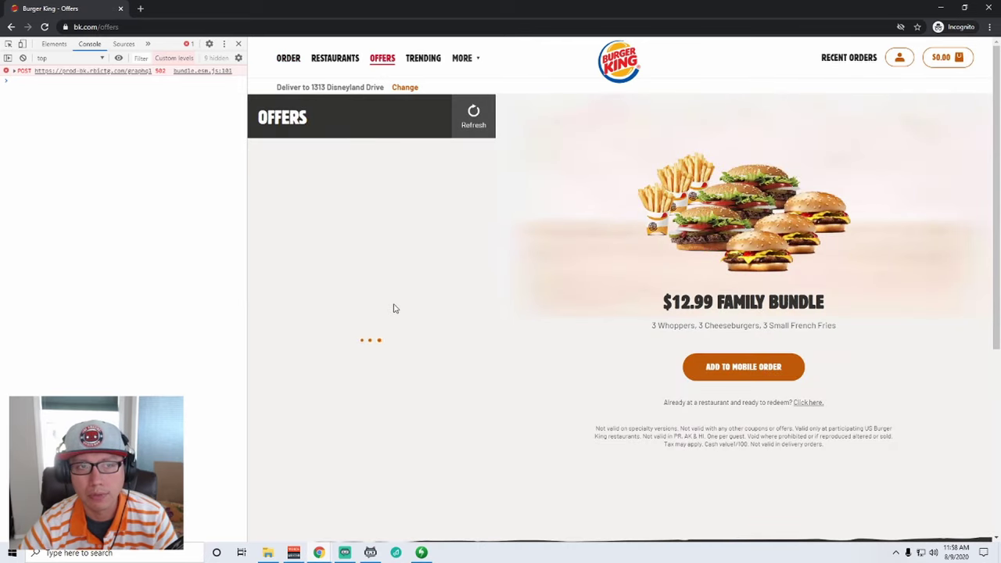
pyautogui.click(403, 88)
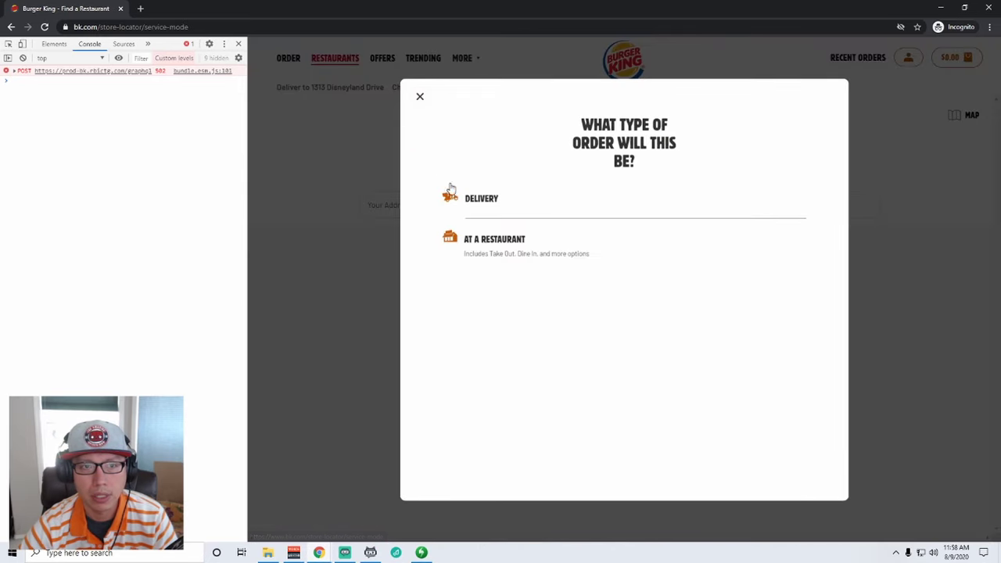
pyautogui.click(419, 97)
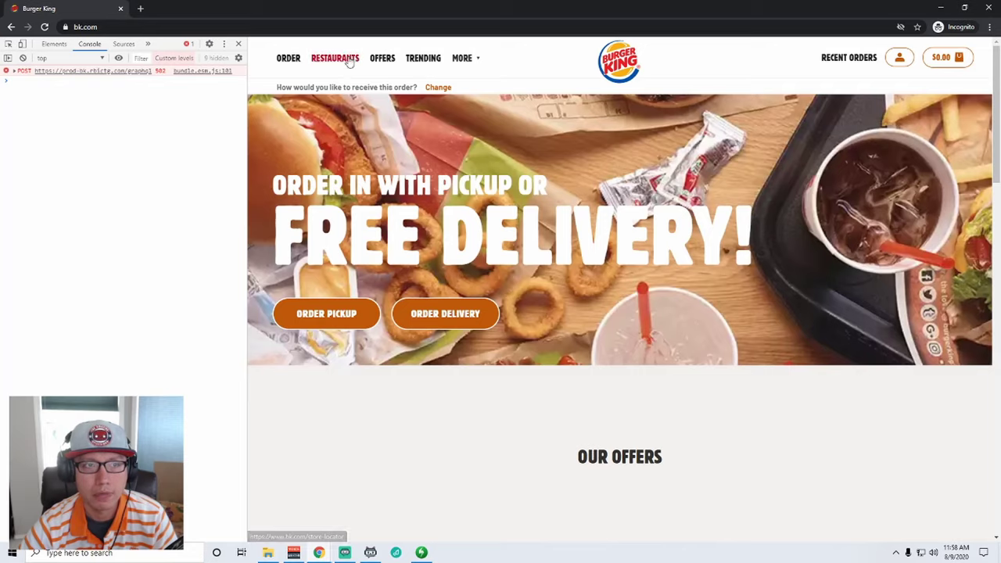
pyautogui.click(344, 59)
pyautogui.click(415, 205)
# Step: Search near 1313 Disneyland Drive, Anaheim and order from the 1201 South Anaheim Boulevard restaurant
pyautogui.write('1313 Disneyland Dr')
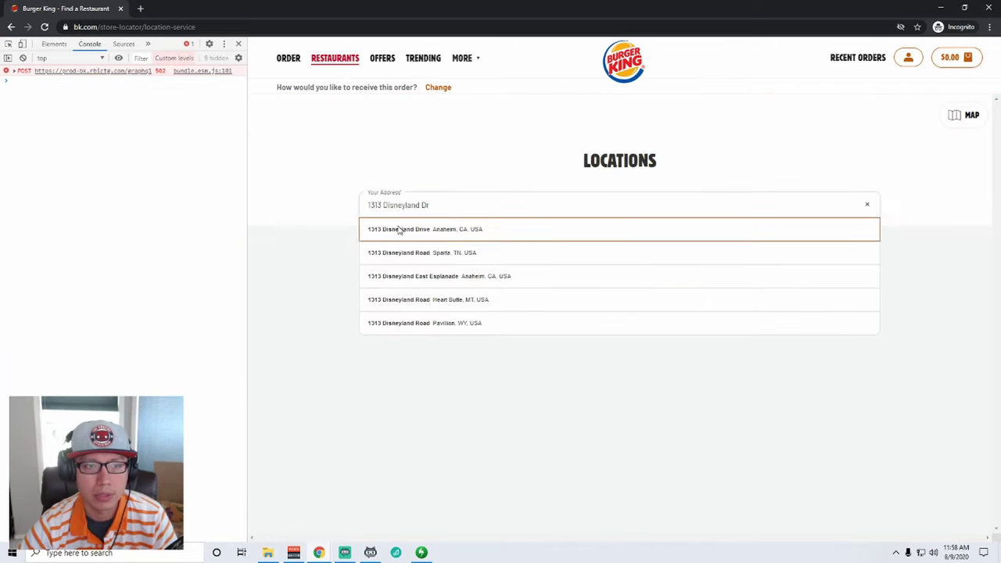
pyautogui.click(399, 229)
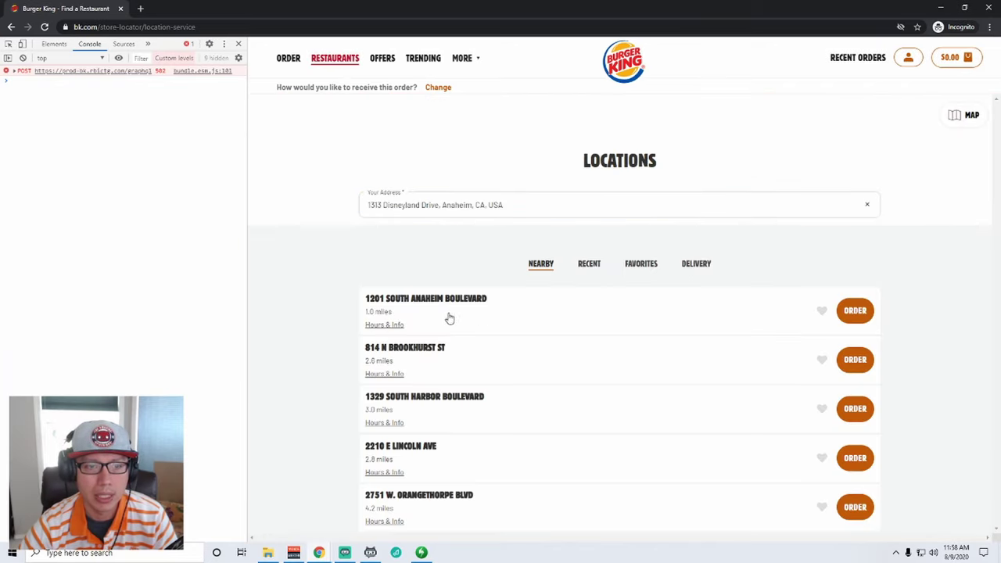
pyautogui.click(854, 311)
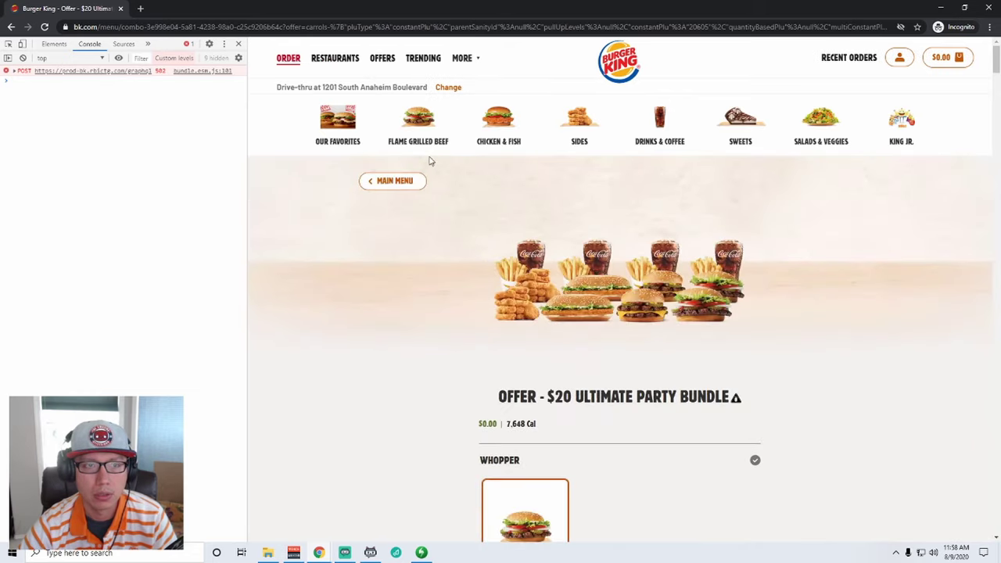
# Step: Go to the Offers page and scroll through the offers list
pyautogui.click(382, 58)
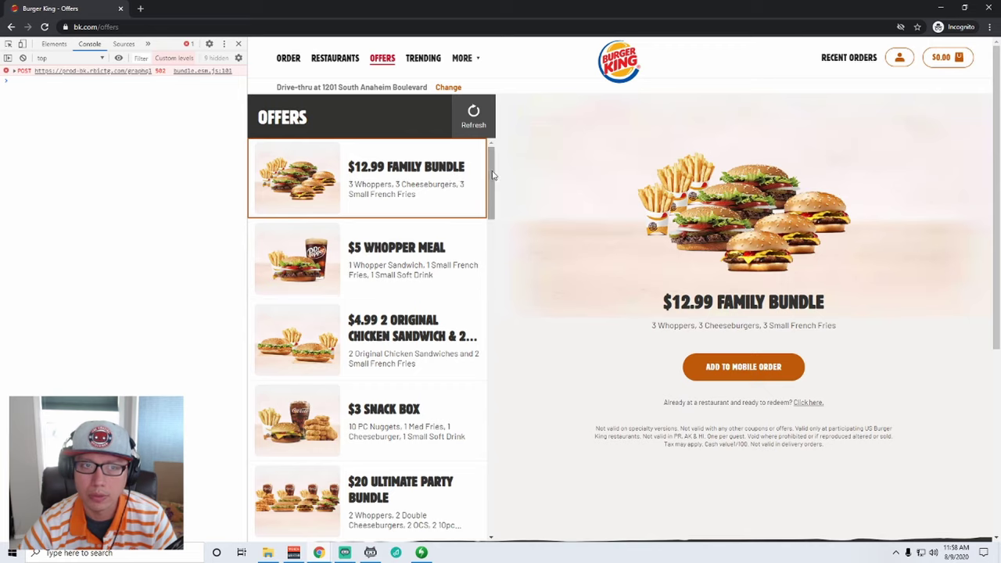
pyautogui.moveTo(490, 194); pyautogui.dragTo(492, 197)
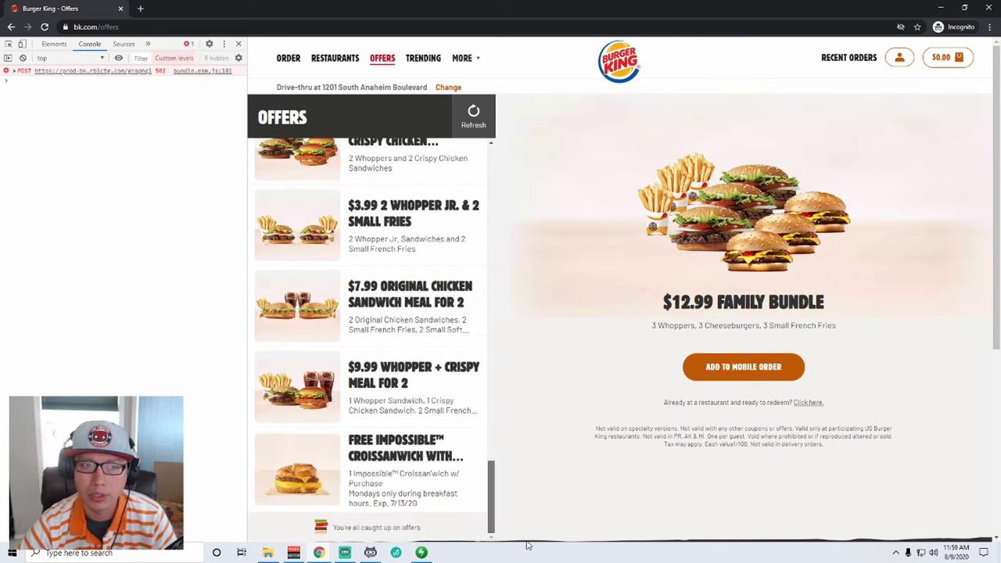
pyautogui.moveTo(492, 506); pyautogui.dragTo(496, 179)
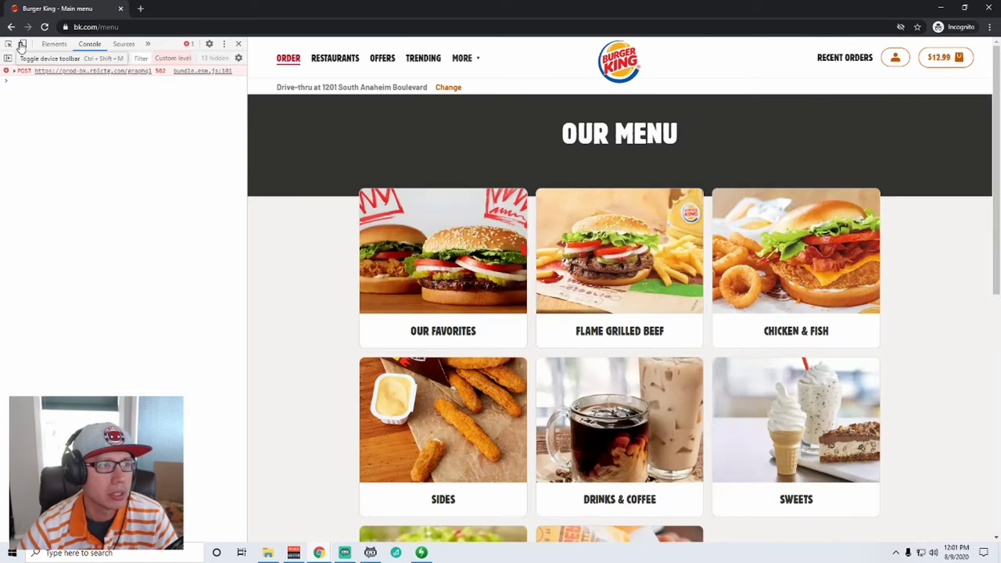
pyautogui.click(21, 46)
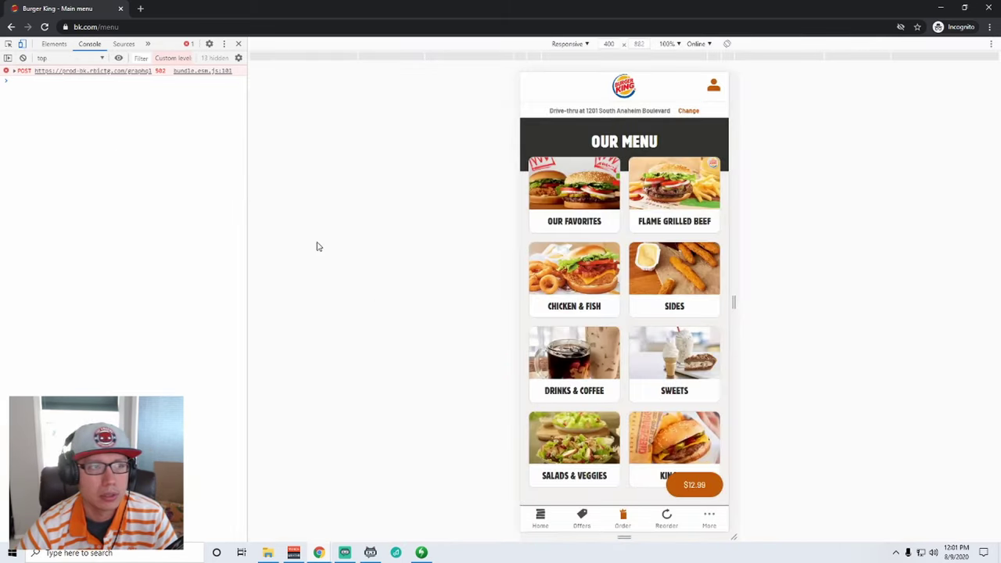
pyautogui.click(586, 45)
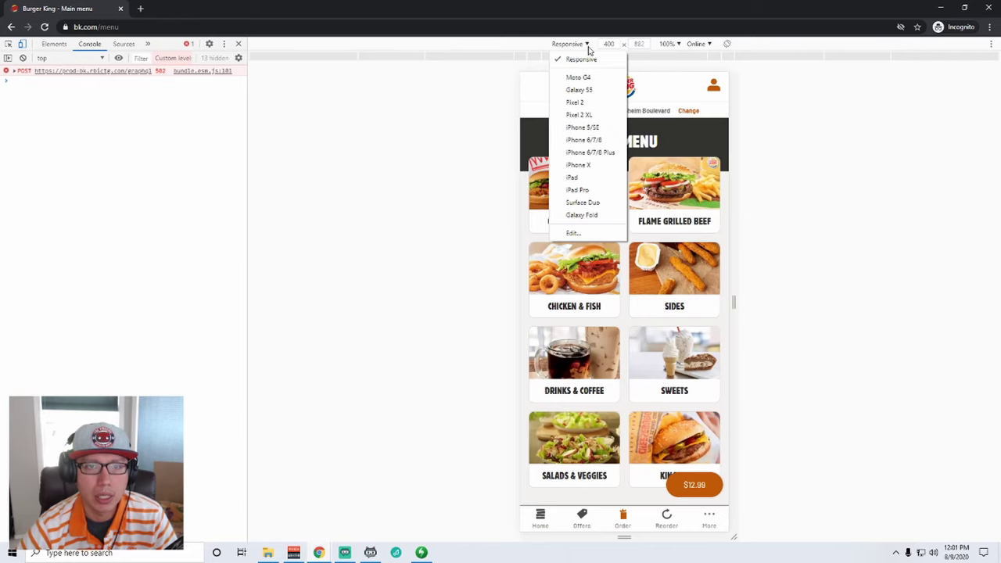
pyautogui.click(579, 165)
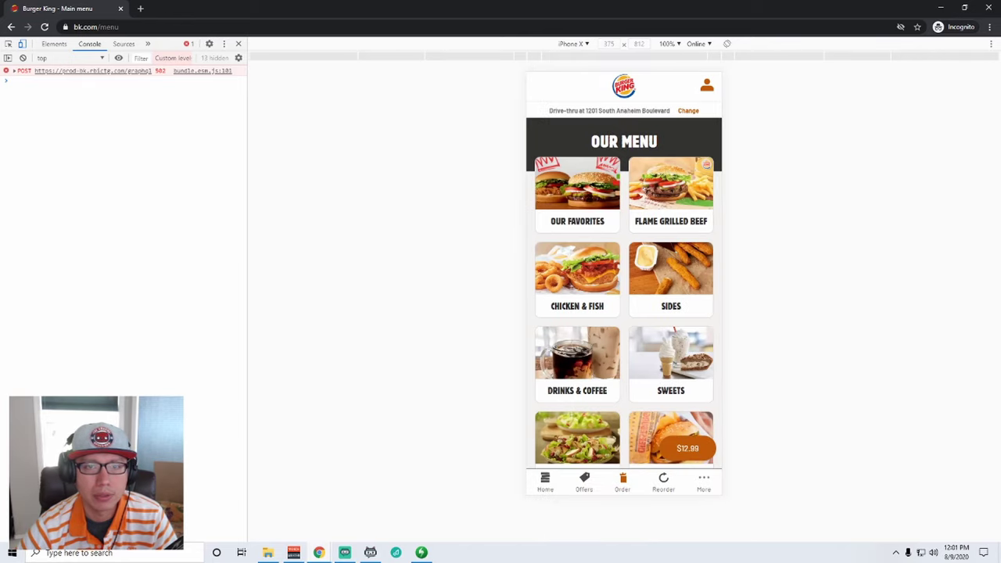
pyautogui.scroll(-1, 606, 311)
pyautogui.scroll(-1, 614, 328)
pyautogui.scroll(1, 650, 323)
pyautogui.scroll(-1, 661, 344)
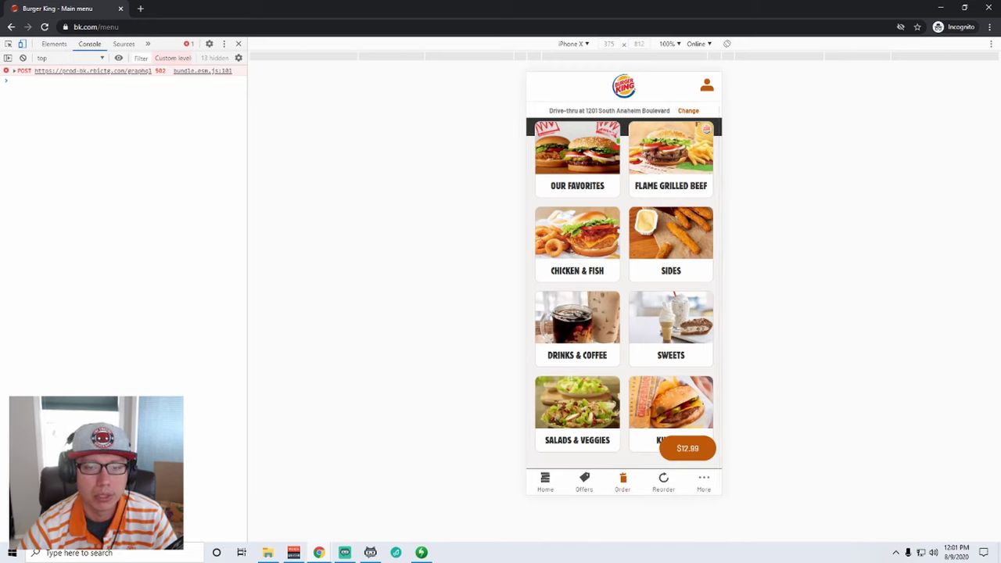
pyautogui.scroll(1, 652, 387)
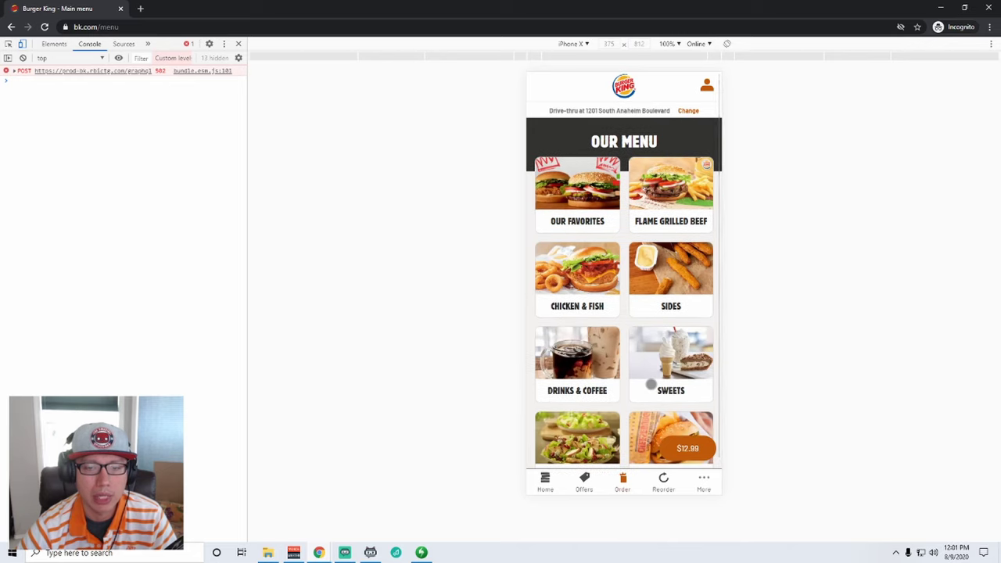
pyautogui.scroll(-1, 650, 386)
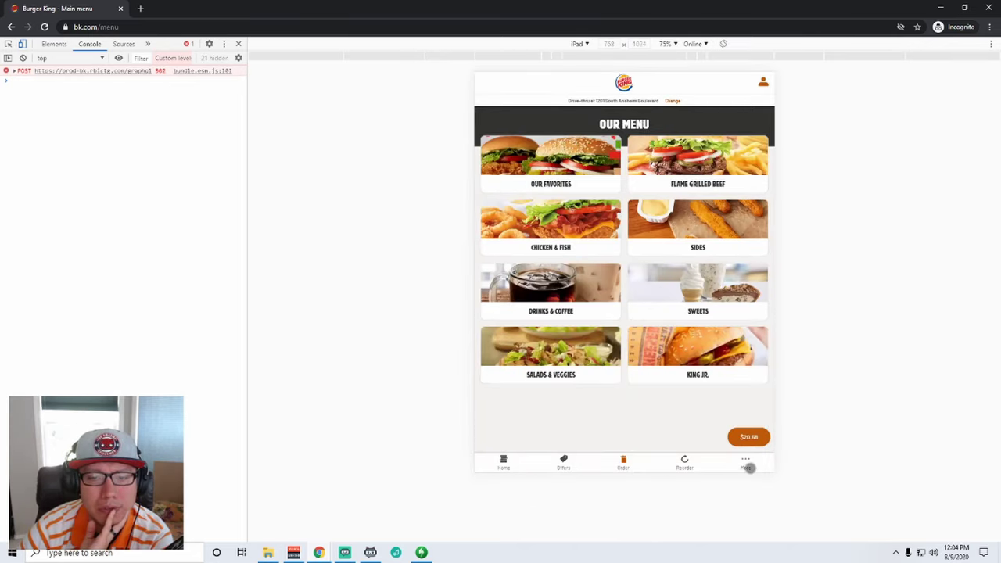
# Step: View the mobile More page, then return to the Home page
pyautogui.click(746, 464)
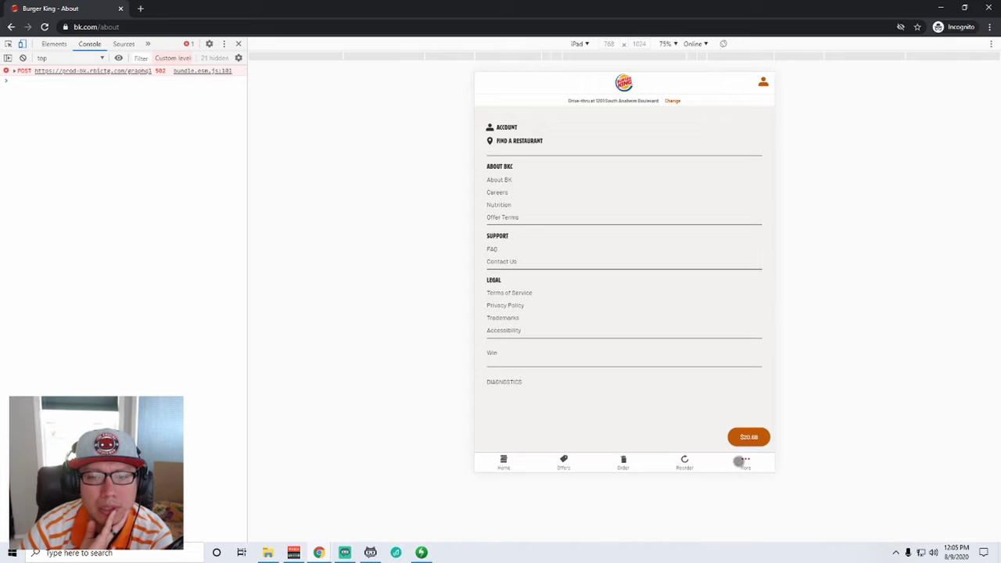
pyautogui.click(504, 463)
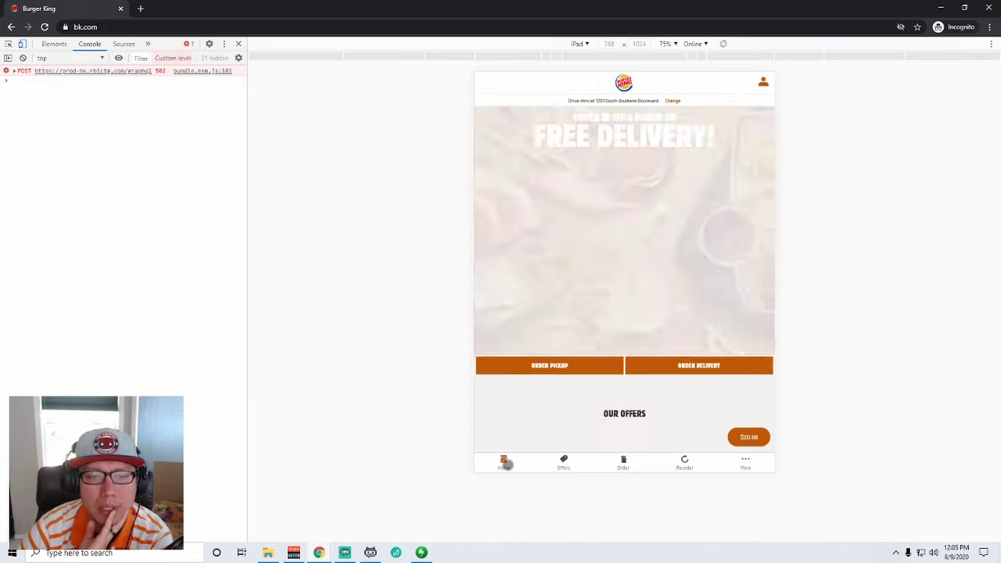